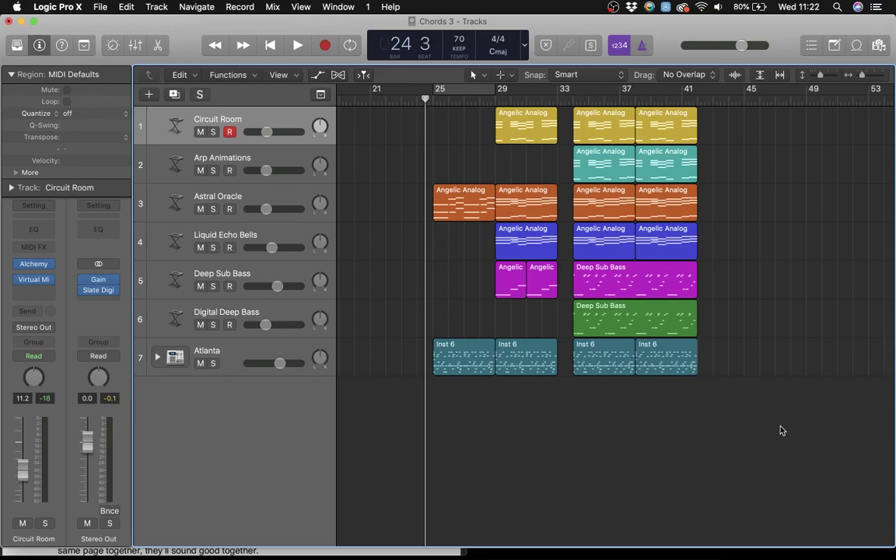
Play the arrangement from bar 24 to listen to both sections and stop playback near the end of bar 37
key(space)
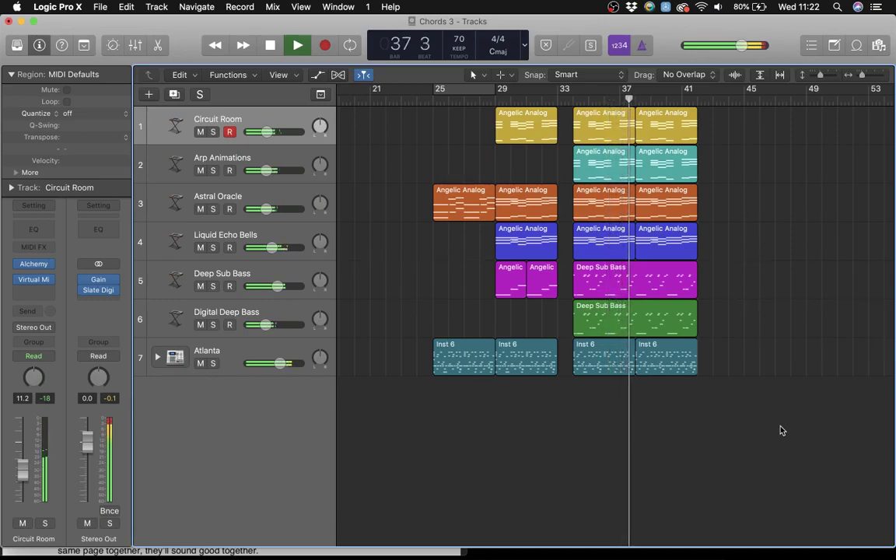
key(space)
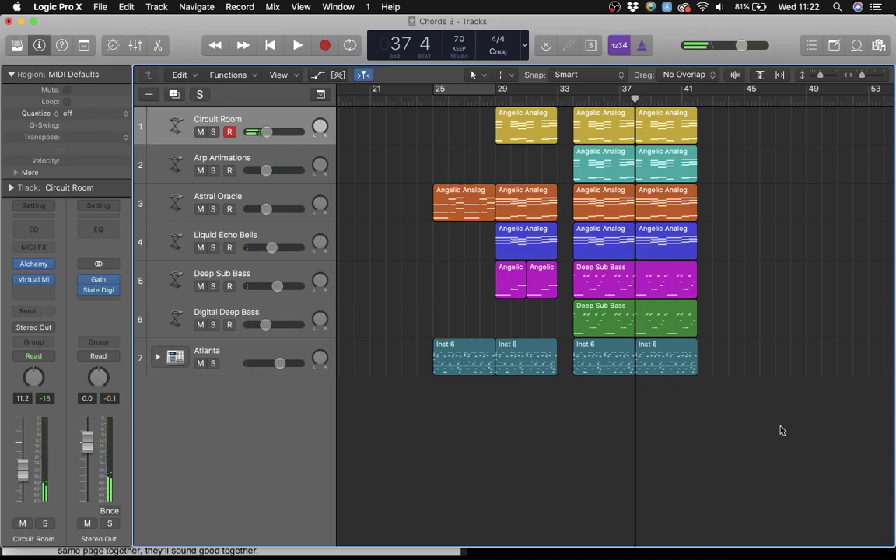
Switch to the Chord Encyclopedia PDF in Preview and read the introduction on how to use the guide
key(ctrl+Up)
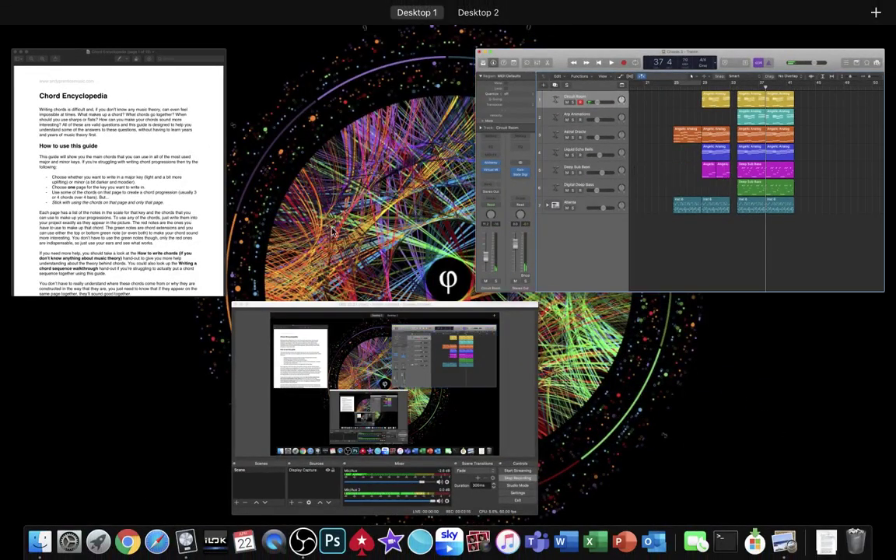
click(156, 187)
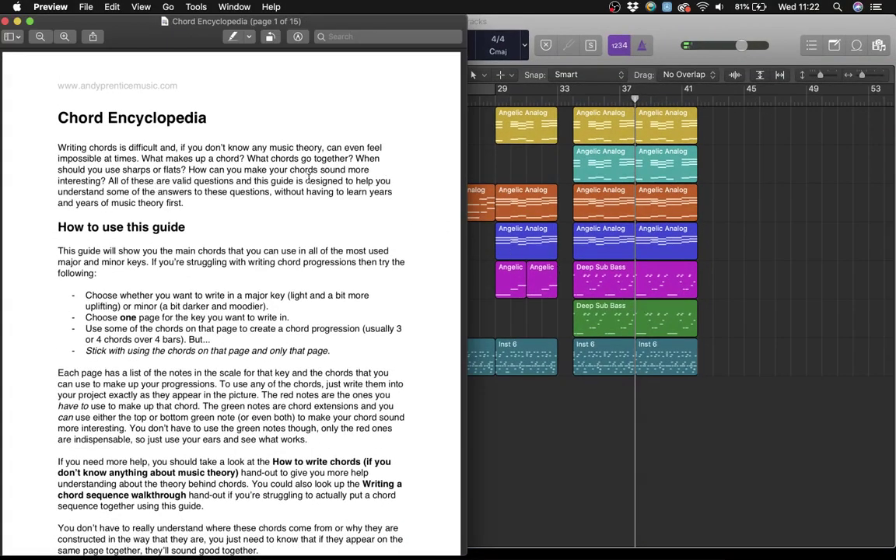
scroll(289, 374, up, 1)
scroll(289, 374, down, 1)
scroll(250, 134, down, 5)
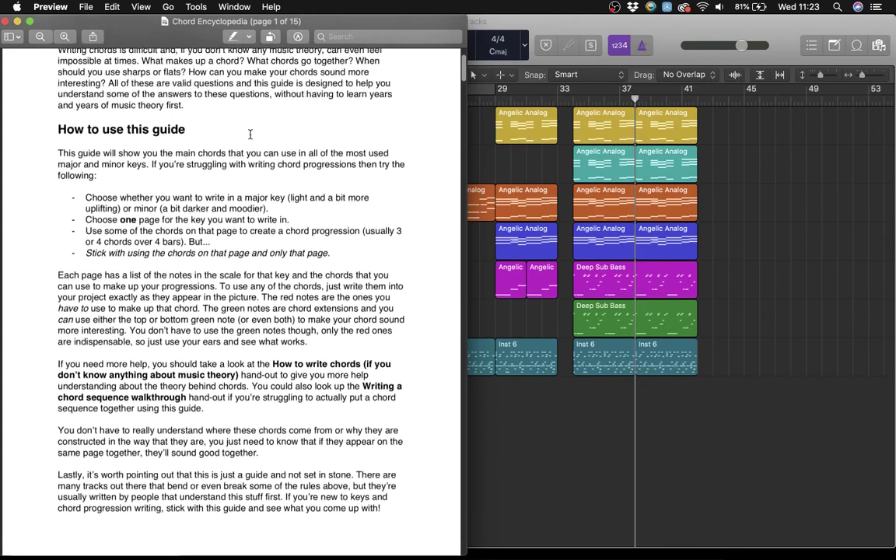
scroll(250, 135, up, 5)
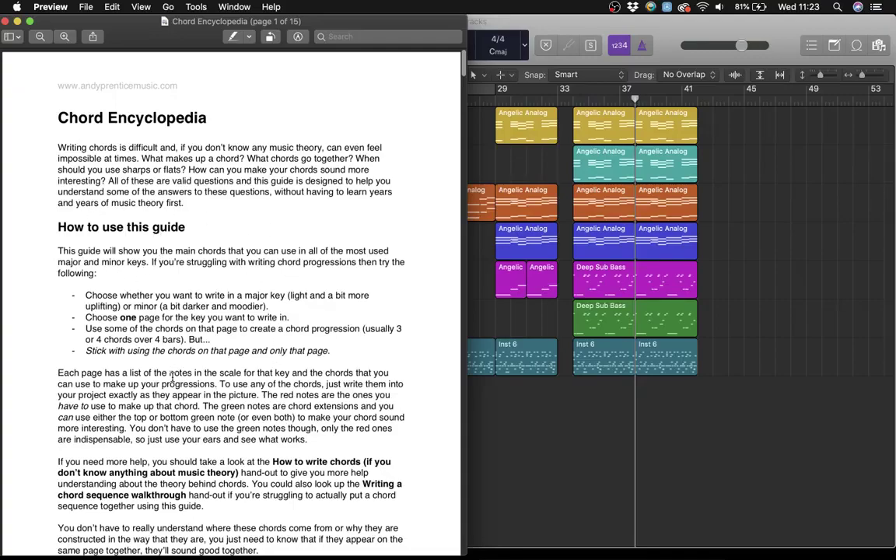
scroll(155, 340, down, 4)
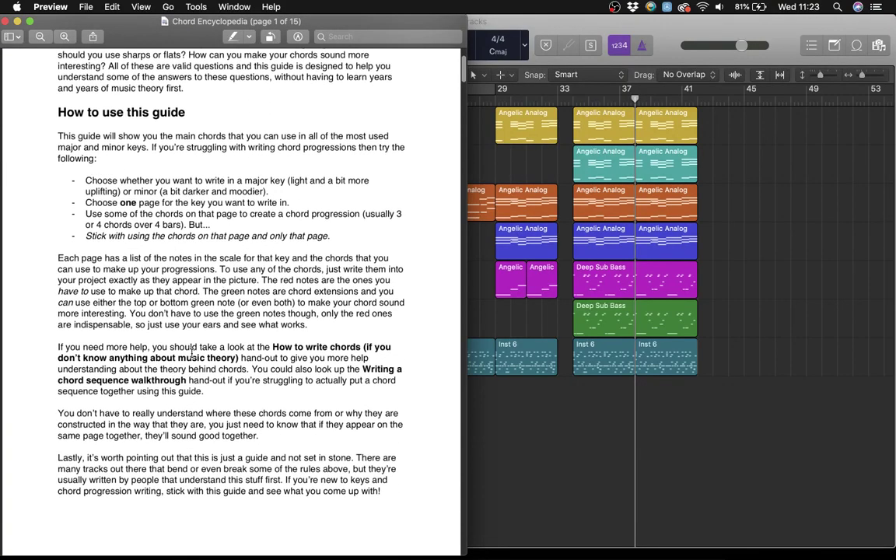
Look through the major key pages of the guide from C major to A major, examining their scale and chord diagrams
scroll(174, 318, down, 7)
scroll(191, 353, down, 15)
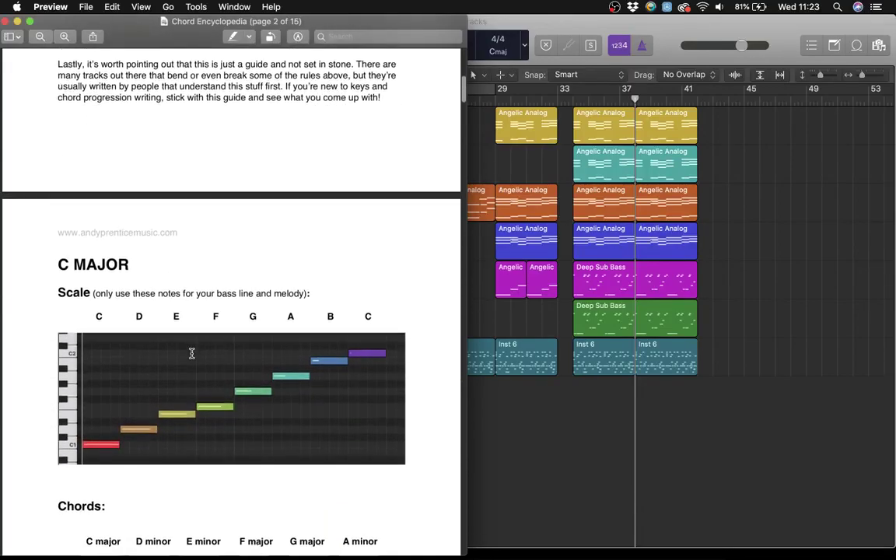
scroll(192, 353, up, 6)
scroll(192, 353, down, 16)
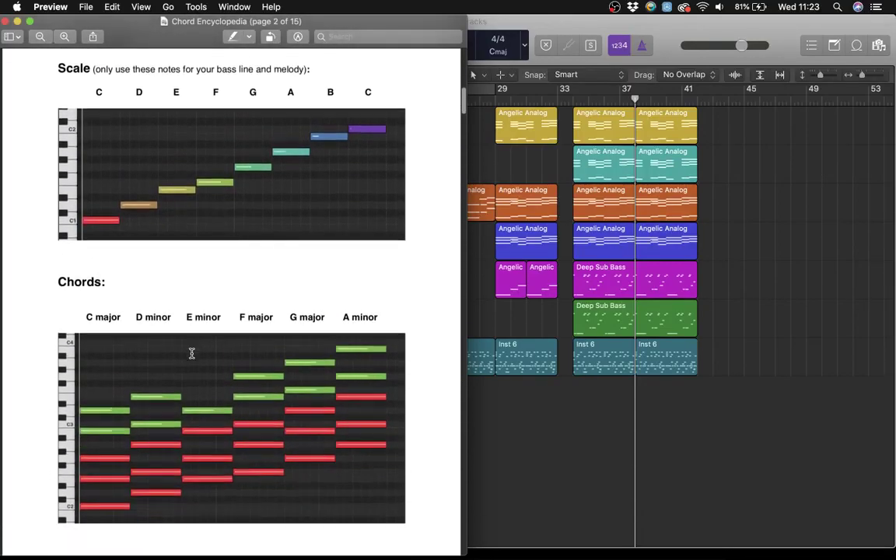
scroll(191, 353, down, 20)
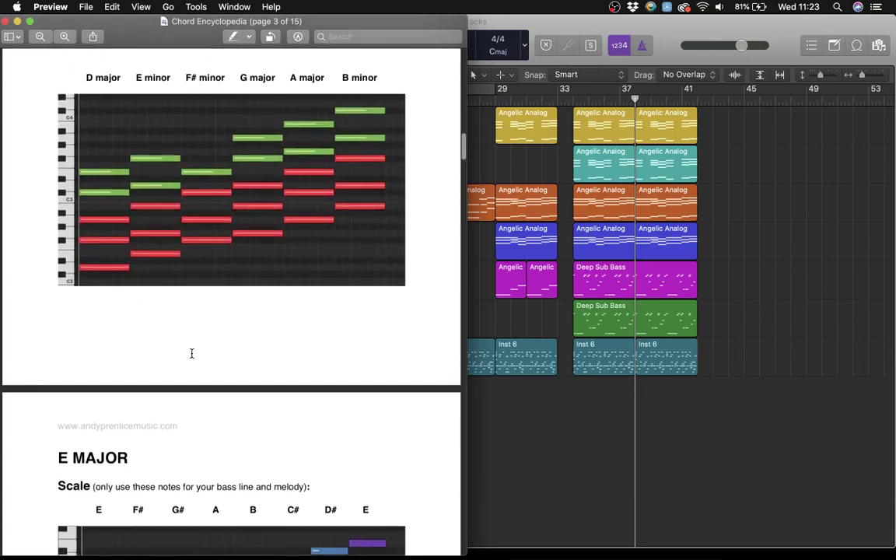
scroll(192, 353, down, 20)
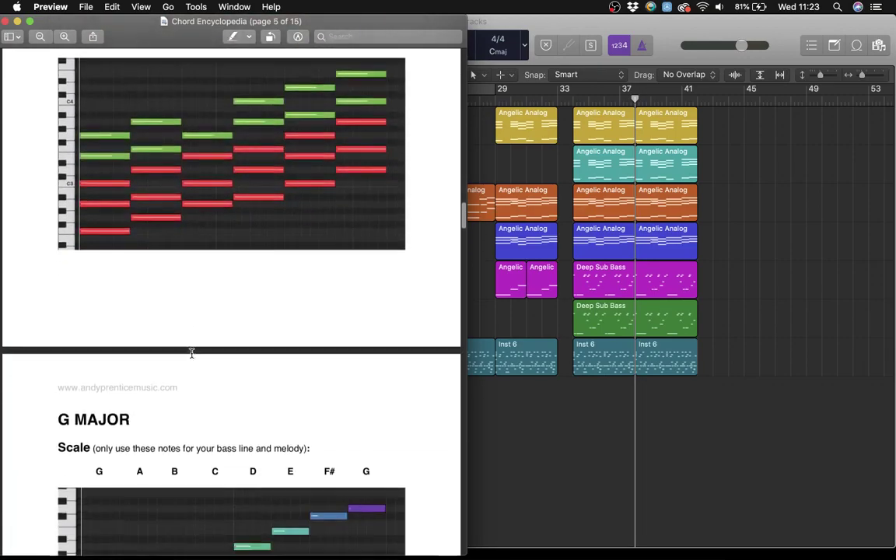
scroll(191, 353, down, 20)
scroll(191, 353, up, 3)
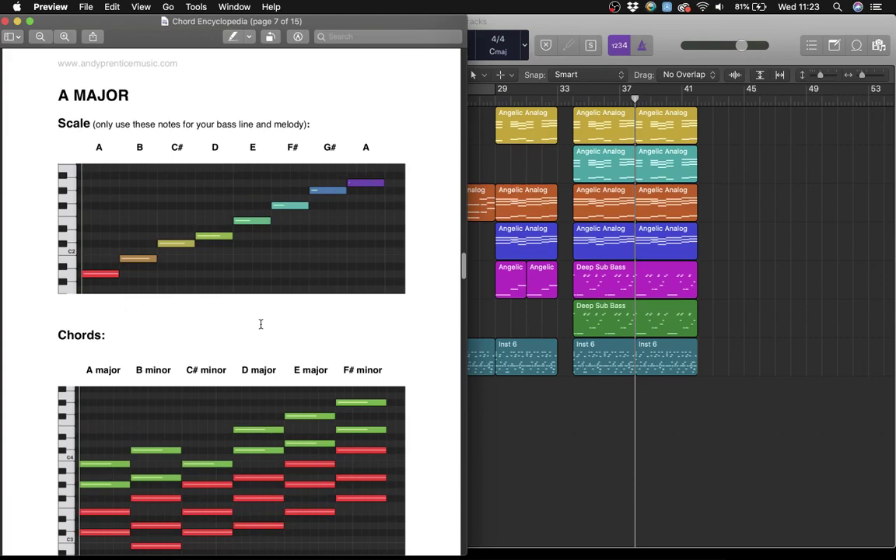
scroll(151, 194, down, 4)
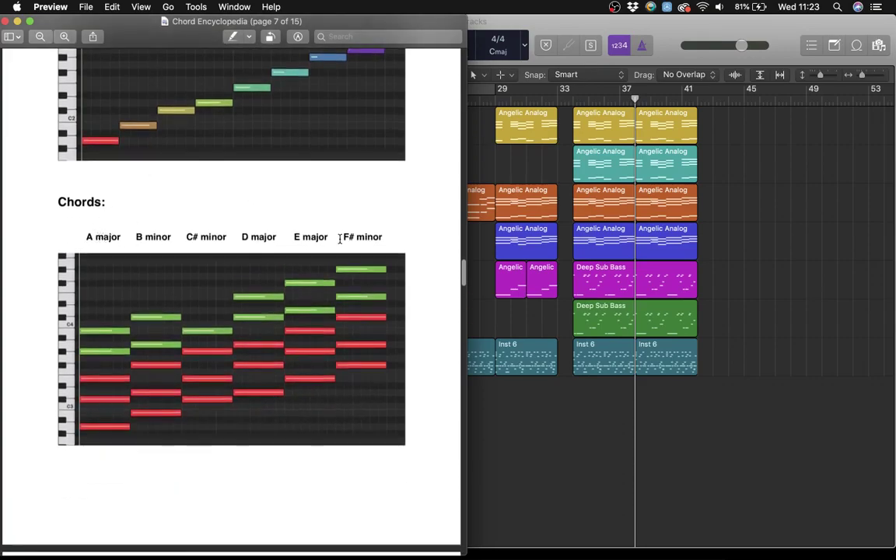
scroll(340, 237, up, 5)
scroll(339, 238, down, 1)
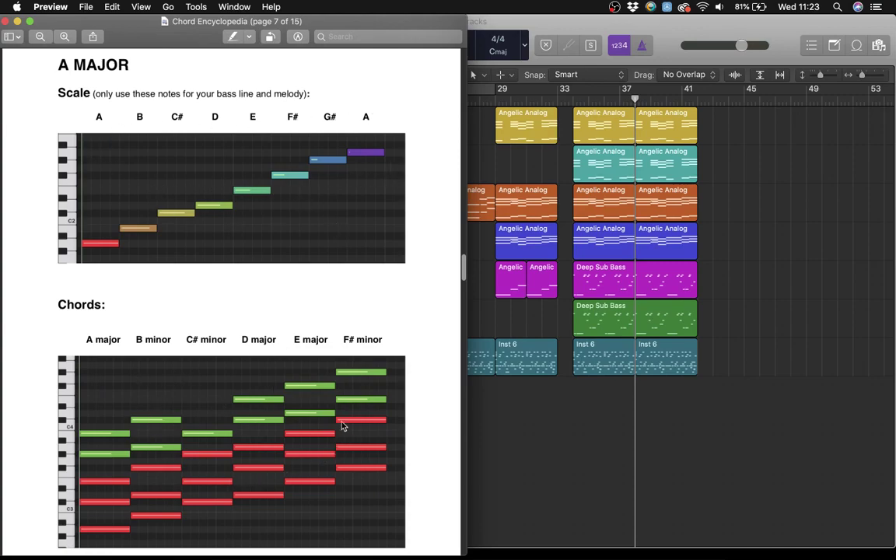
scroll(221, 469, down, 15)
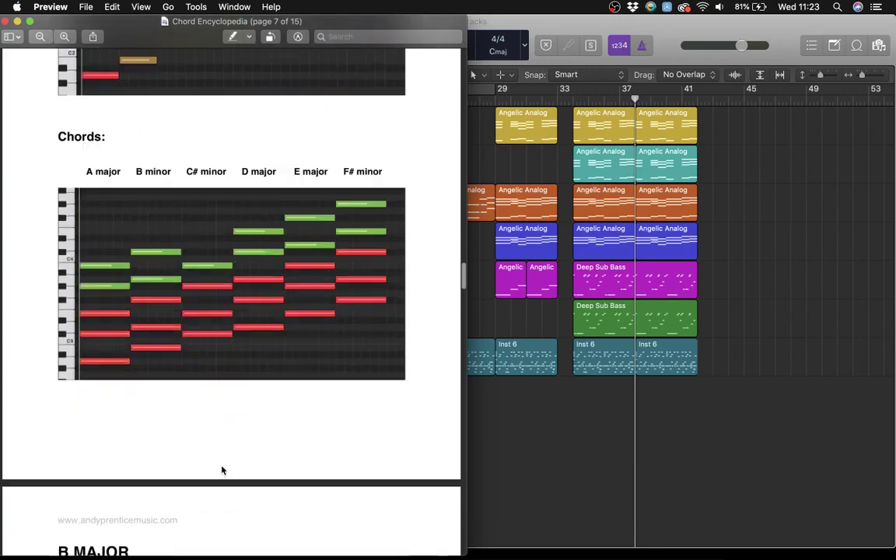
scroll(220, 470, up, 6)
Go to the C minor page of the guide and narrow the PDF window so the scale and chord diagrams fit together
scroll(220, 469, down, 7)
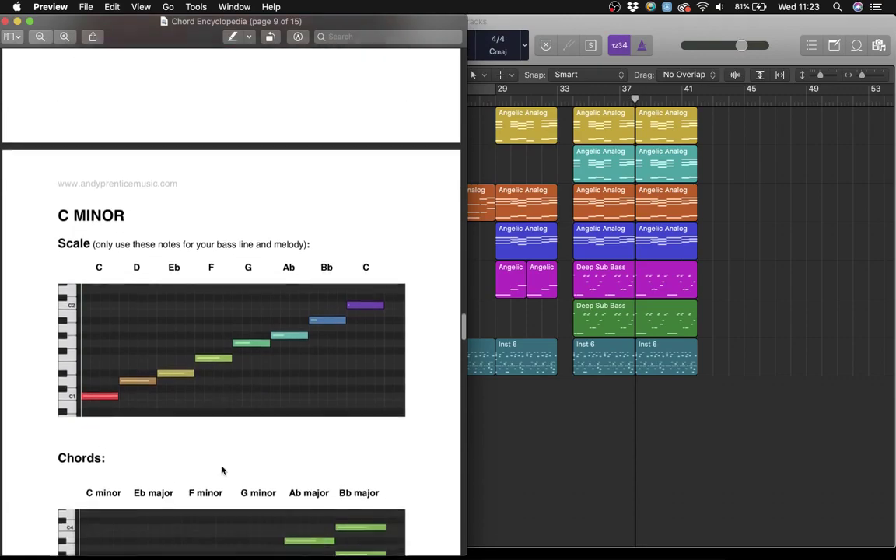
scroll(221, 470, down, 2)
scroll(220, 470, up, 2)
scroll(221, 470, down, 1)
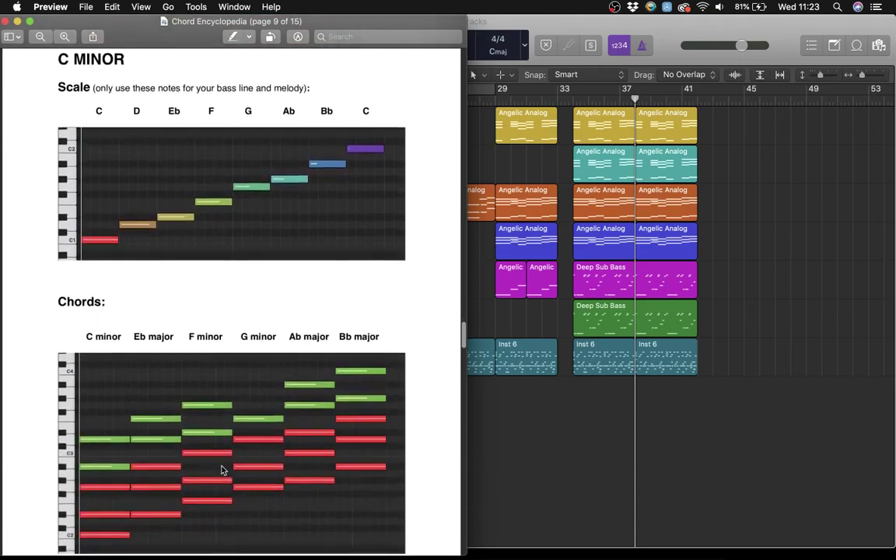
drag(466, 482, 442, 482)
scroll(362, 453, down, 2)
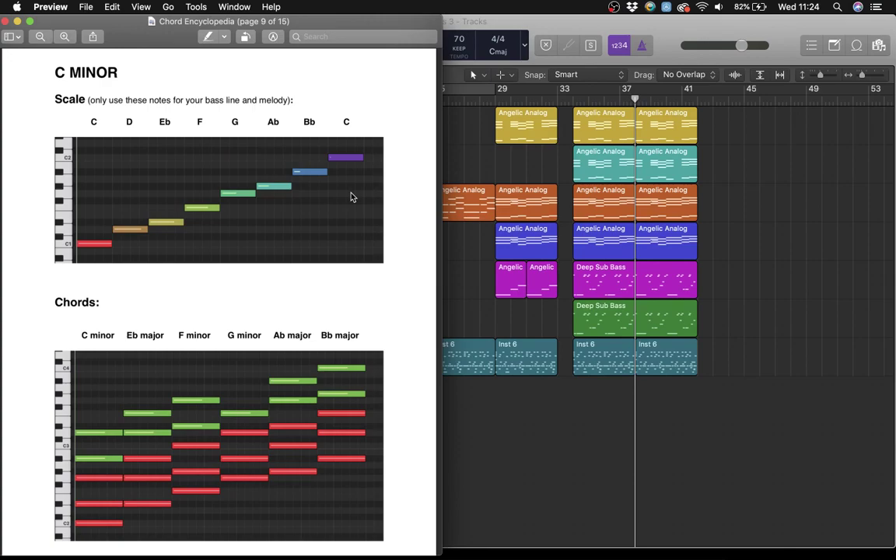
Examine the C minor page's scale notes and its chord diagrams from C minor to Bb major, including required and extension notes
scroll(351, 198, down, 1)
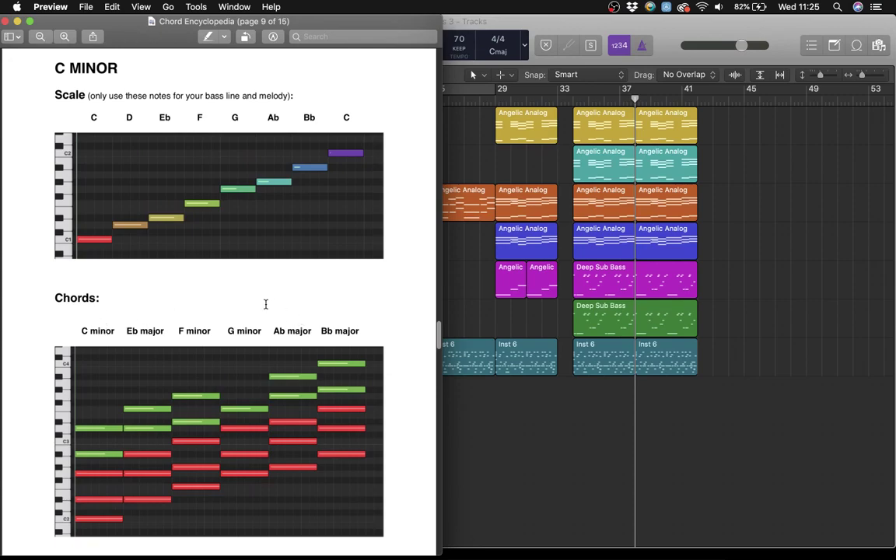
scroll(230, 285, down, 2)
scroll(230, 276, up, 2)
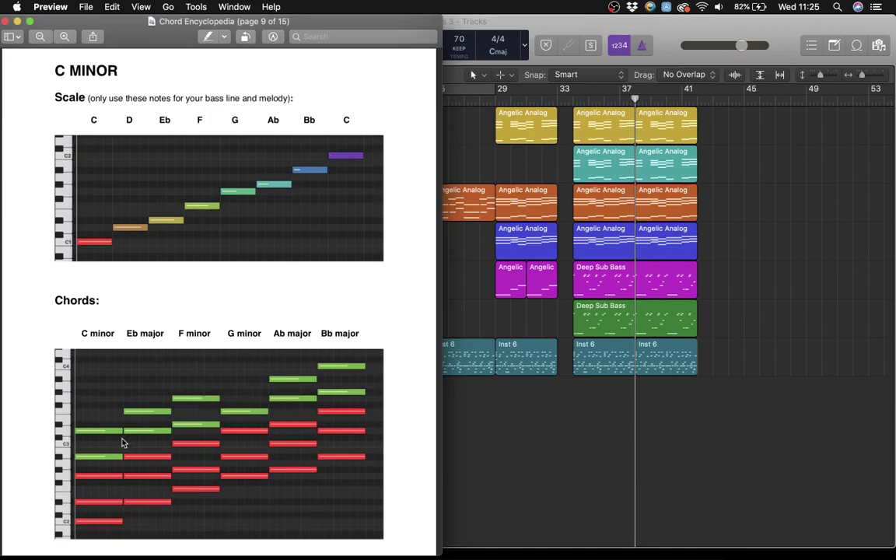
scroll(302, 472, down, 15)
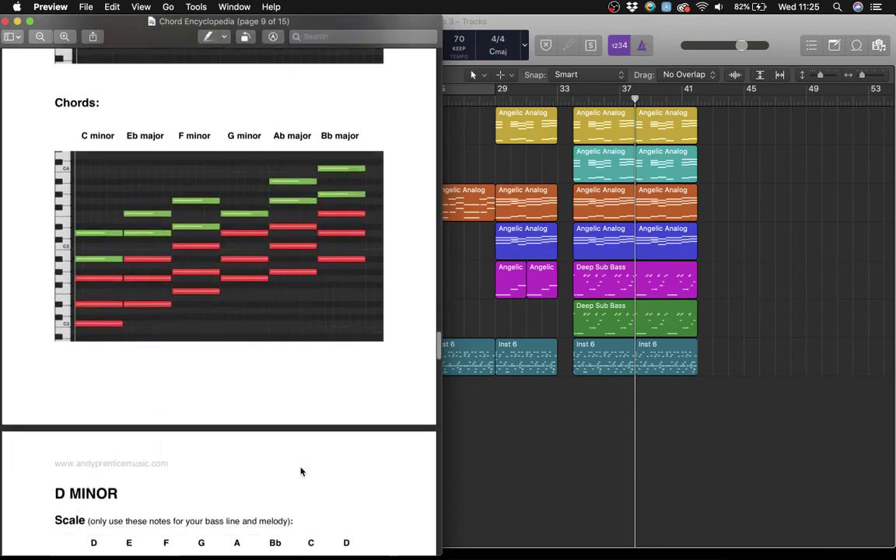
scroll(301, 471, up, 15)
scroll(302, 471, up, 5)
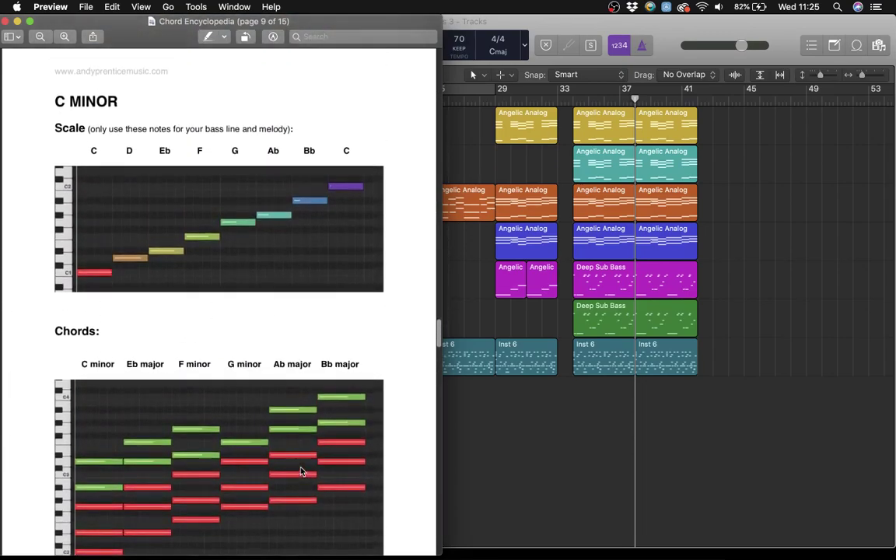
scroll(301, 472, down, 1)
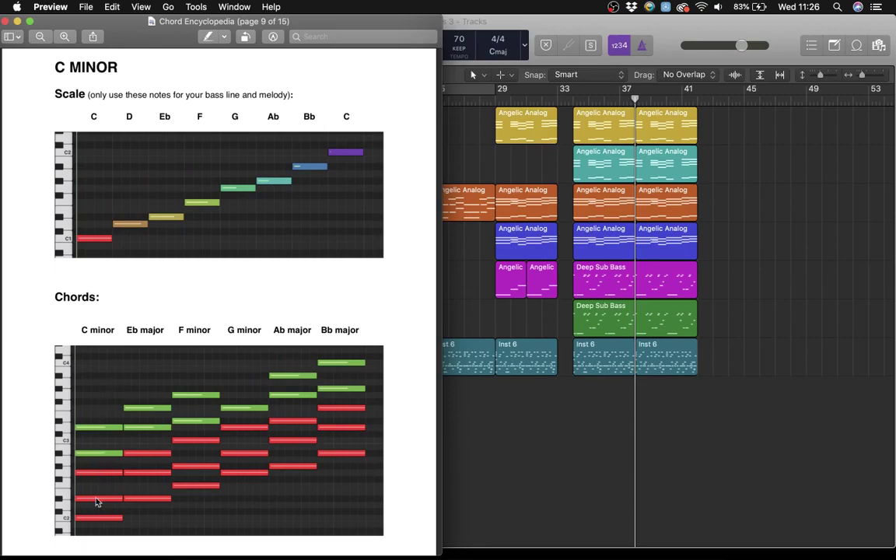
scroll(96, 491, up, 1)
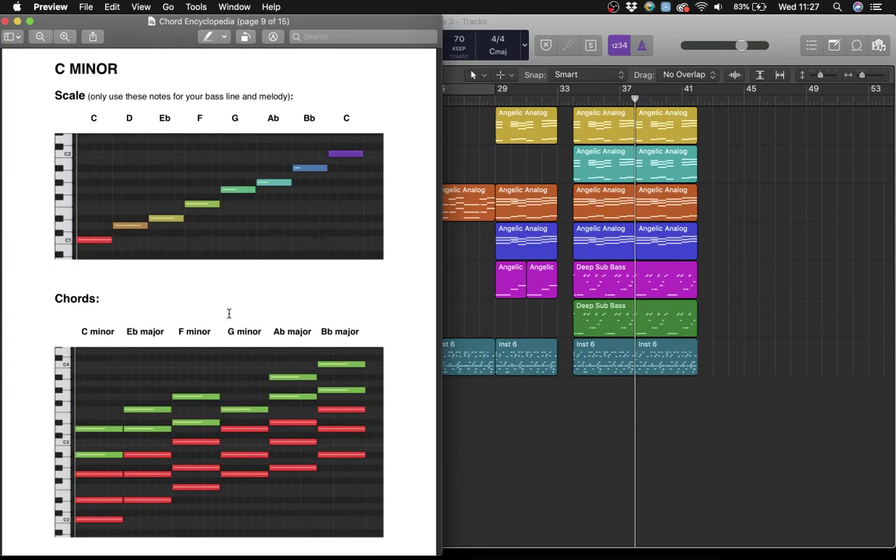
scroll(334, 319, down, 1)
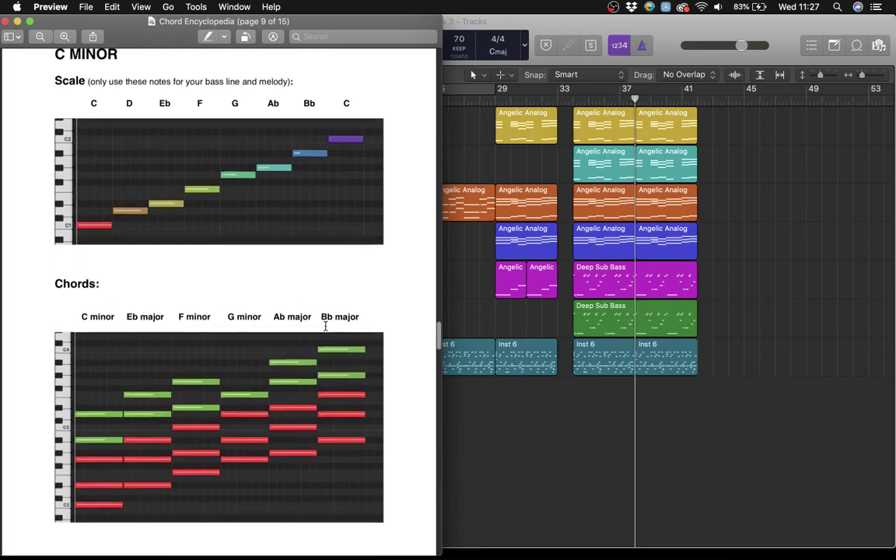
scroll(356, 308, up, 1)
scroll(357, 308, down, 1)
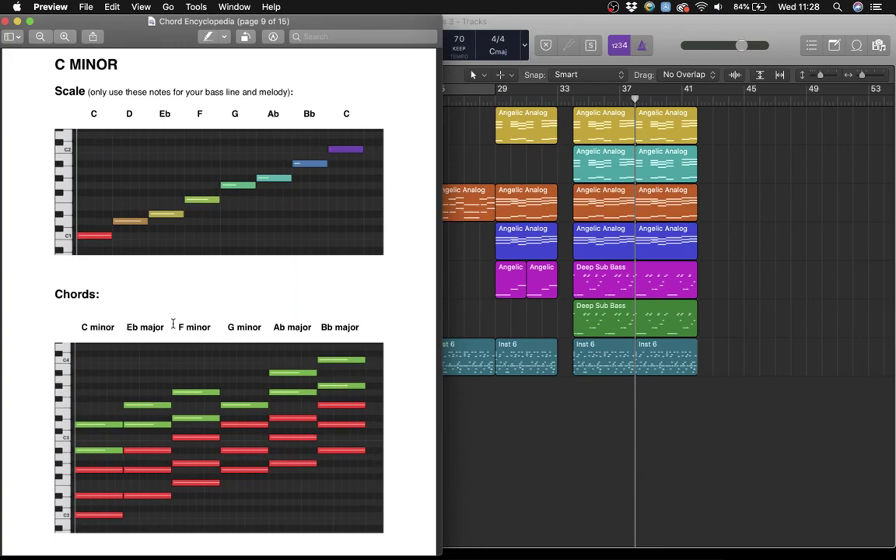
With the Pencil tool in Logic Pro X, create a four-bar region at bar 1 on the Astral Oracle track and open it in the Piano Roll
click(464, 398)
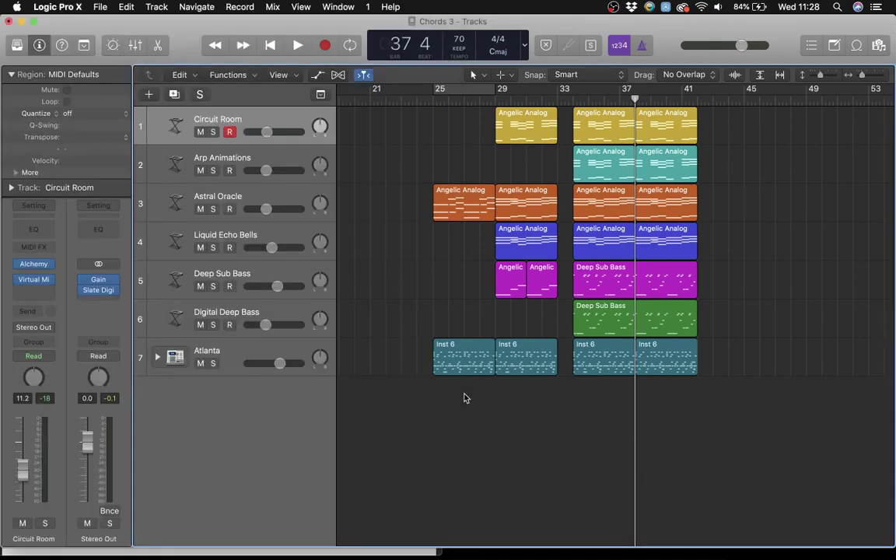
scroll(464, 398, left, 10)
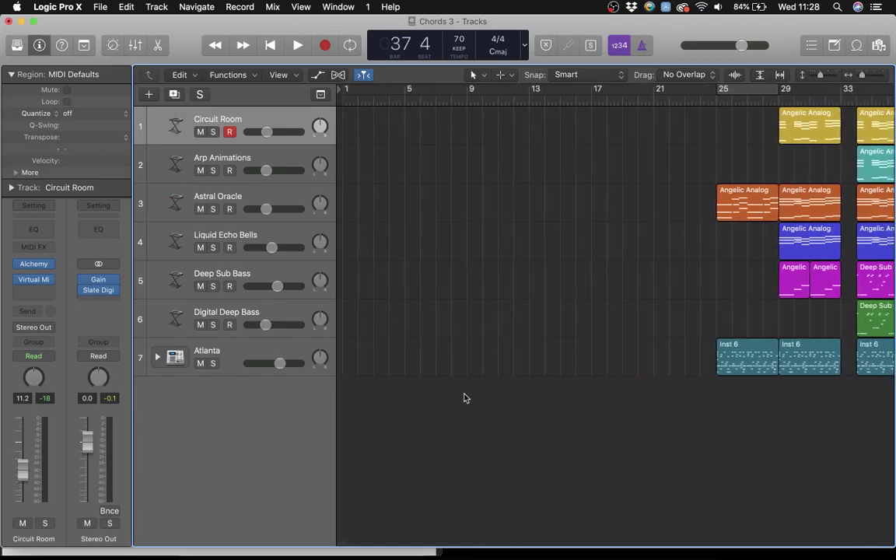
key(t)
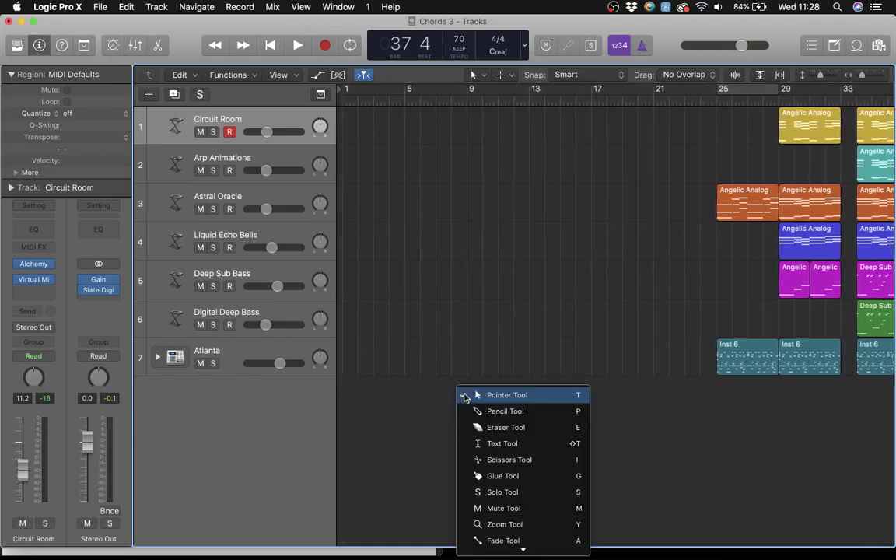
click(487, 413)
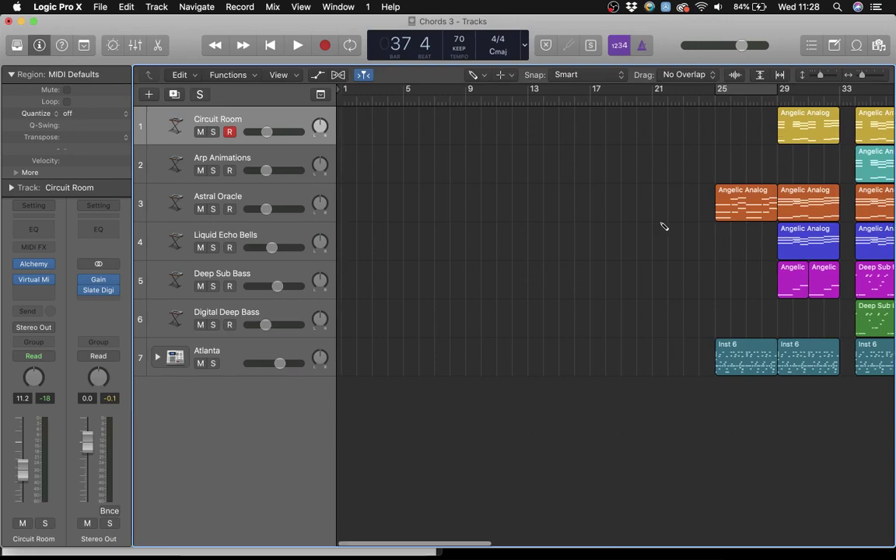
scroll(663, 226, right, 5)
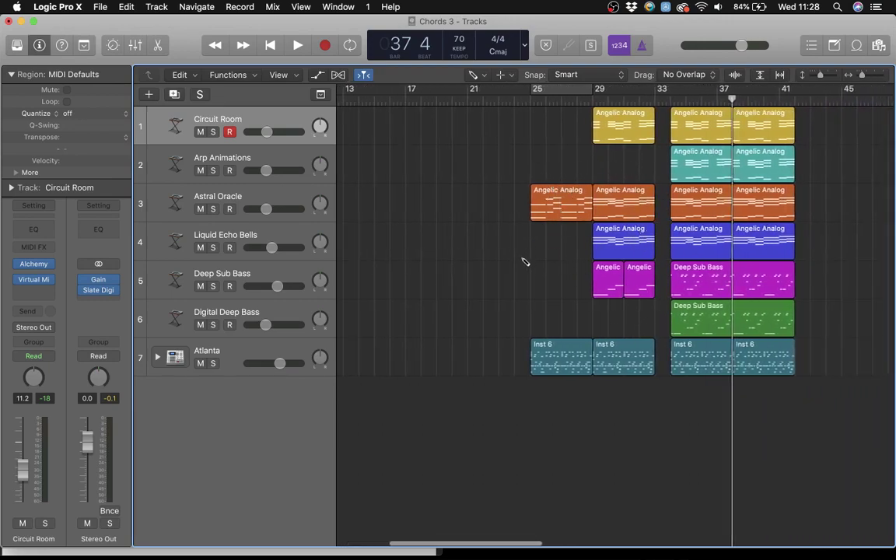
scroll(525, 262, left, 5)
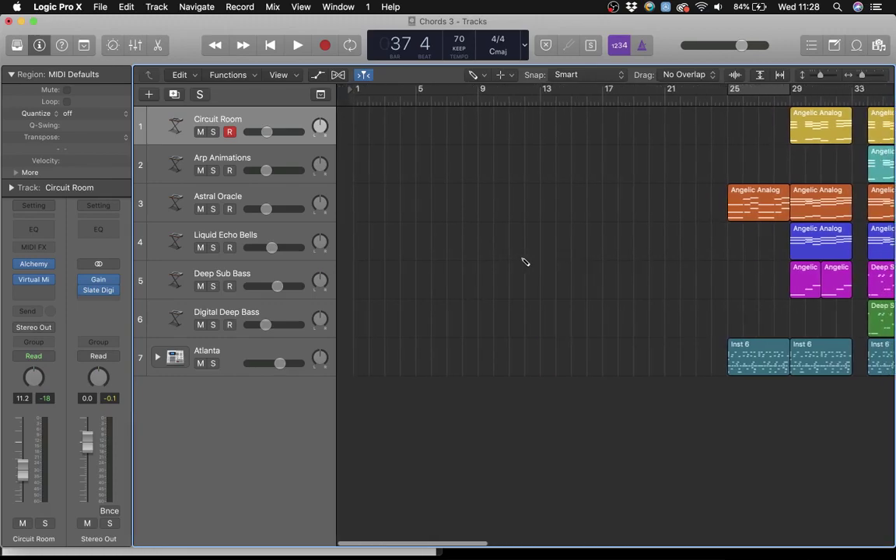
click(354, 214)
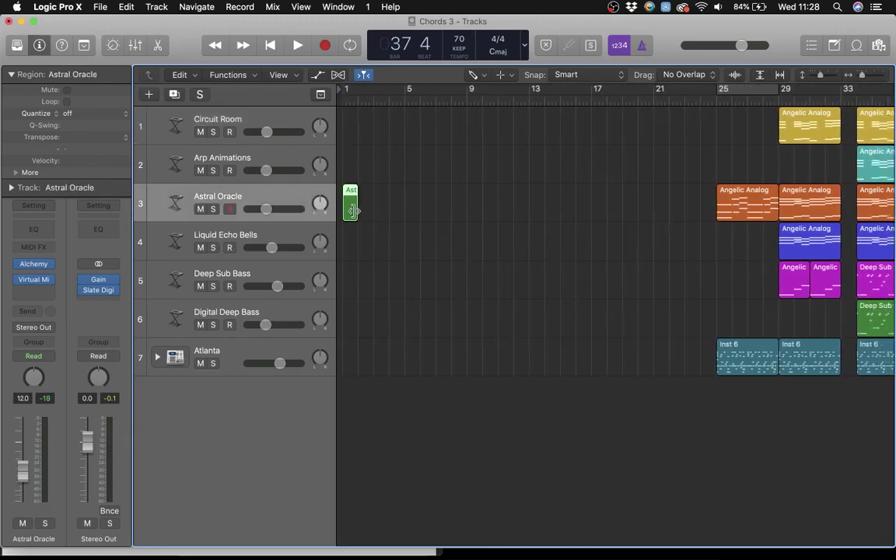
drag(357, 212, 403, 214)
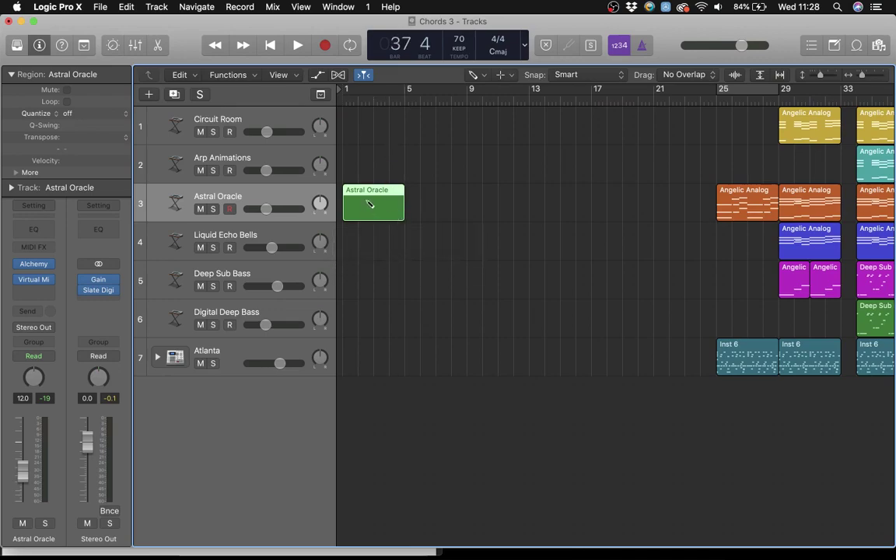
double_click(369, 208)
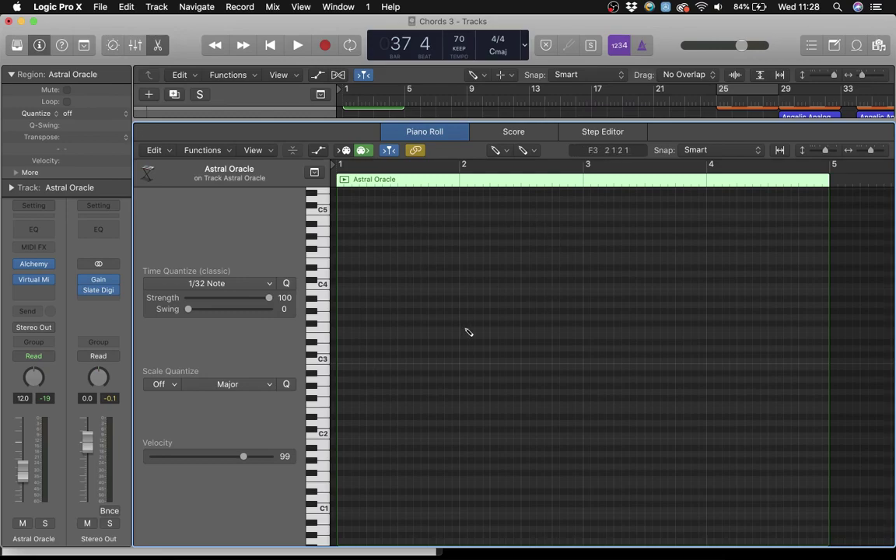
Narrow the Logic Pro X window beside the guide and draw a one-bar C minor chord (C2, D#2, G2) in bar 1
key(i)
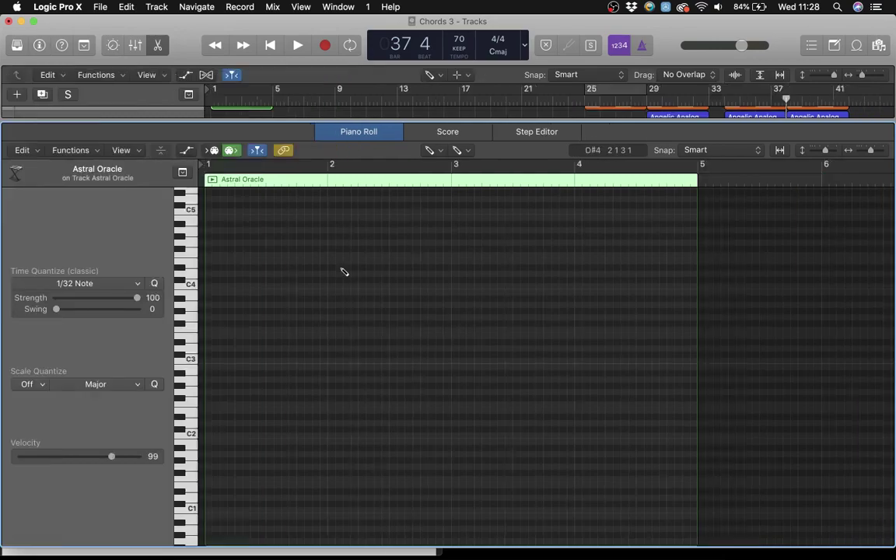
drag(2, 343, 387, 384)
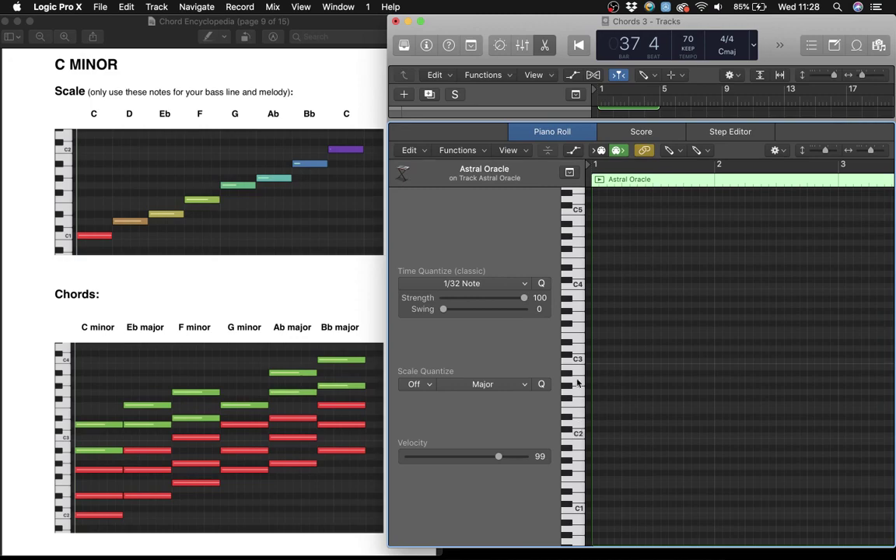
click(601, 429)
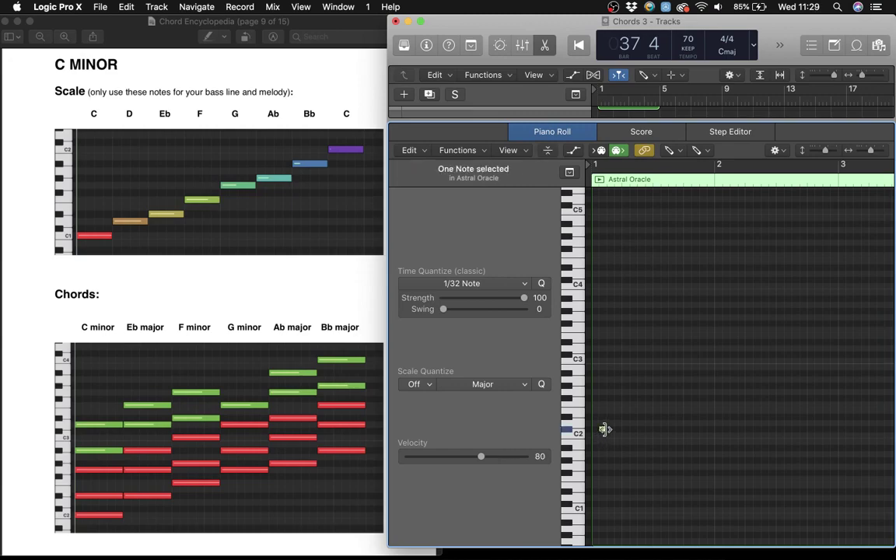
drag(602, 429, 596, 436)
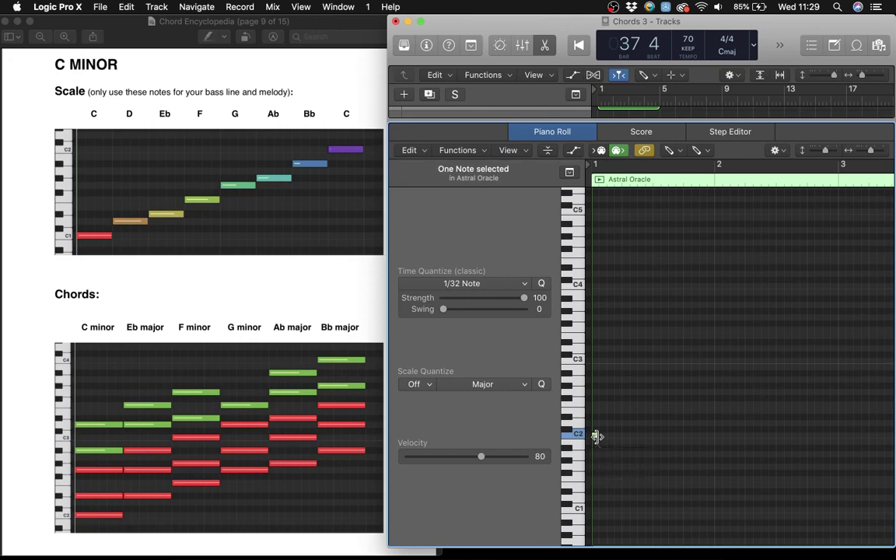
drag(595, 434, 709, 447)
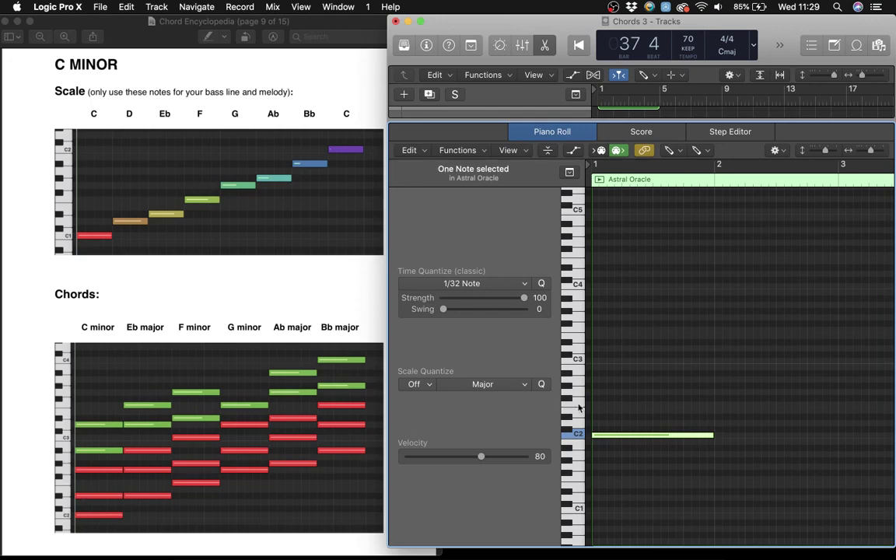
click(600, 417)
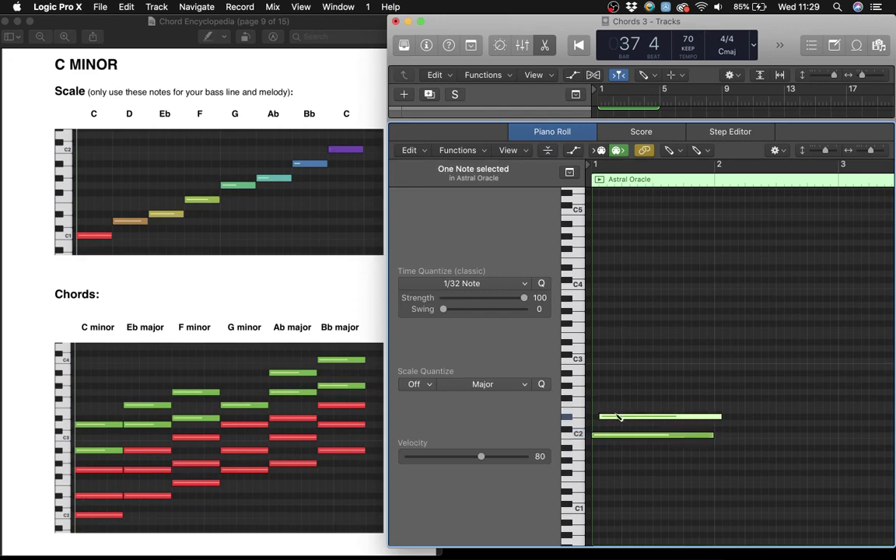
drag(617, 418, 611, 418)
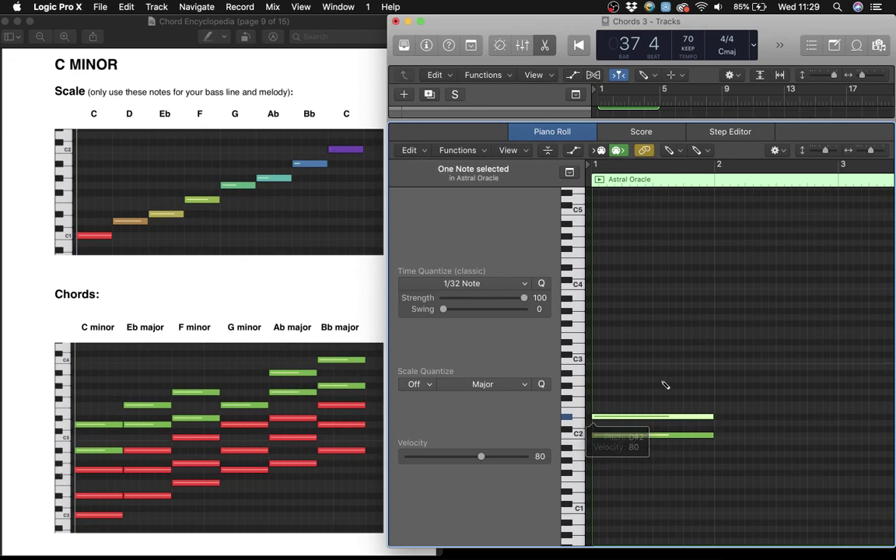
click(596, 391)
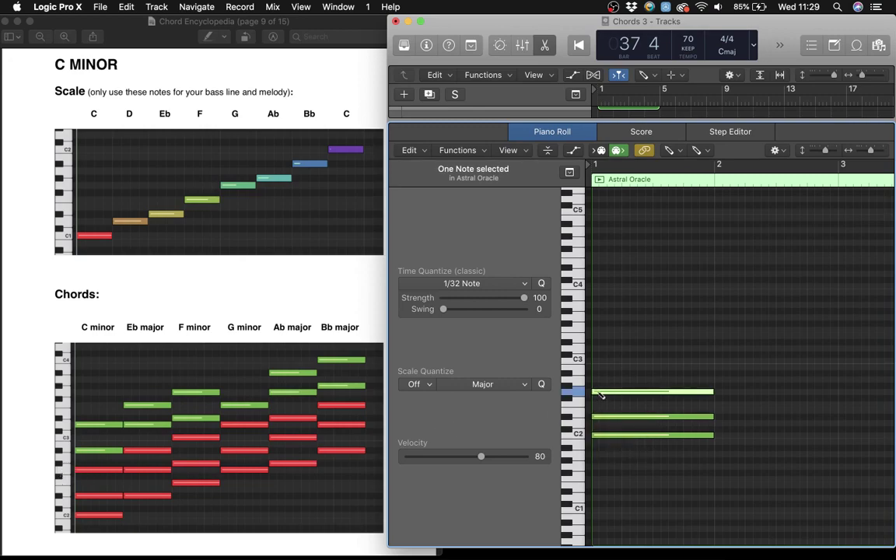
Draw a one-bar Eb major chord at bar 2 with the notes D#2, G2 and A#2
scroll(700, 421, right, 3)
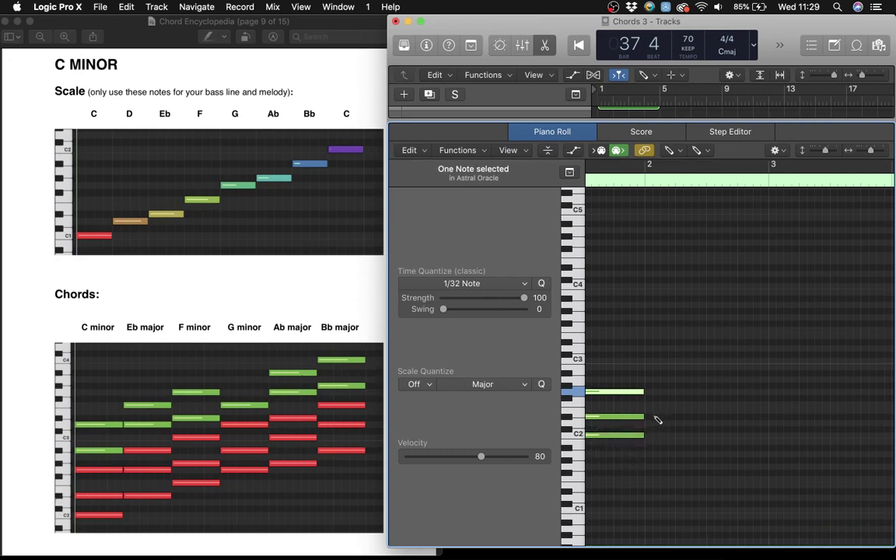
drag(646, 417, 768, 417)
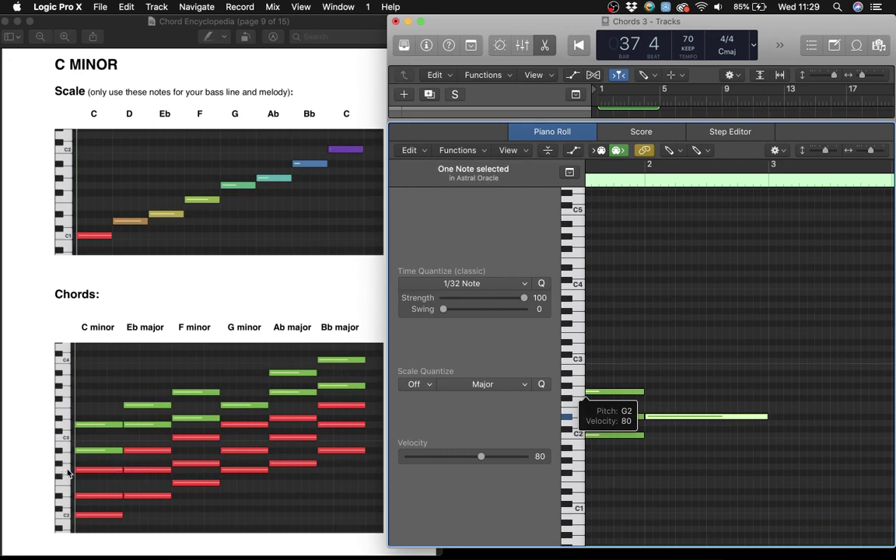
drag(651, 392, 770, 391)
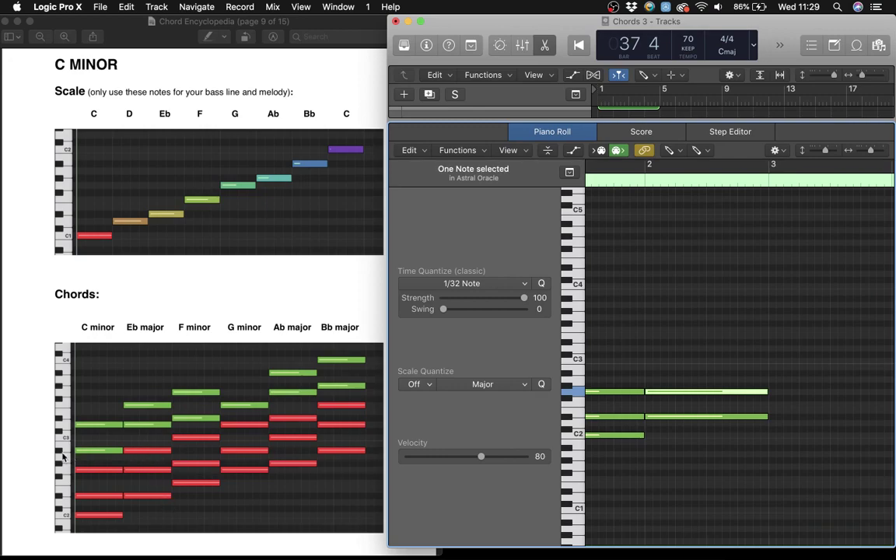
click(646, 372)
Shorten the three notes of the Eb major chord in bar 2 to half a bar
key(t)
click(714, 395)
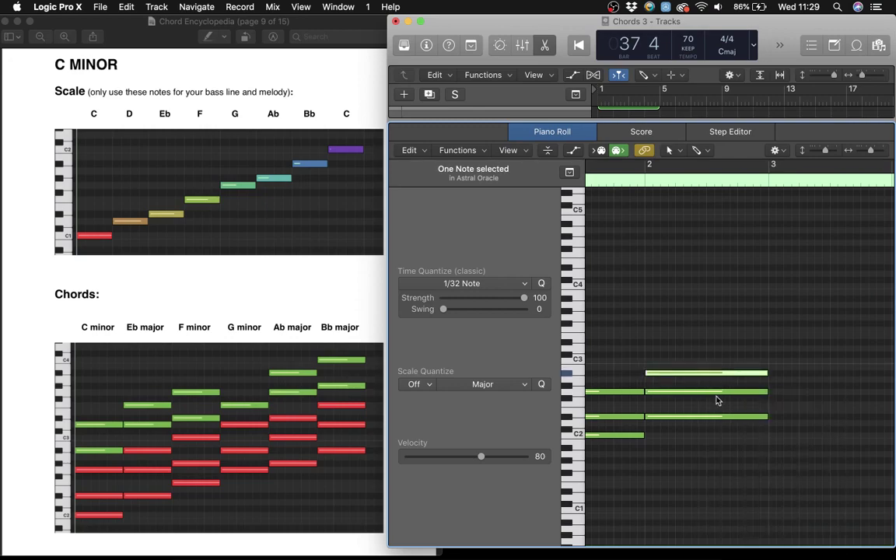
drag(782, 451, 702, 374)
scroll(701, 376, left, 3)
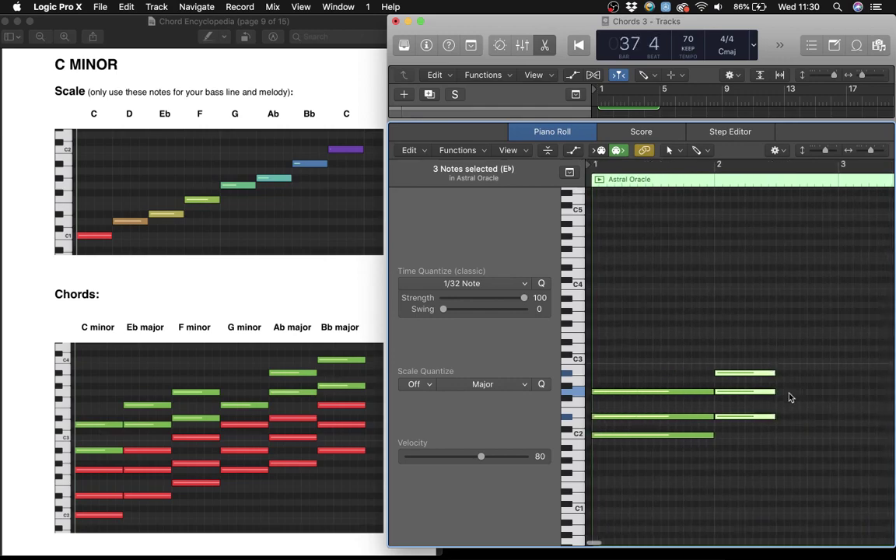
With the Pencil tool, draw a half-bar F minor chord (F2, G#2, C3) in the second half of bar 2
click(775, 448)
key(t)
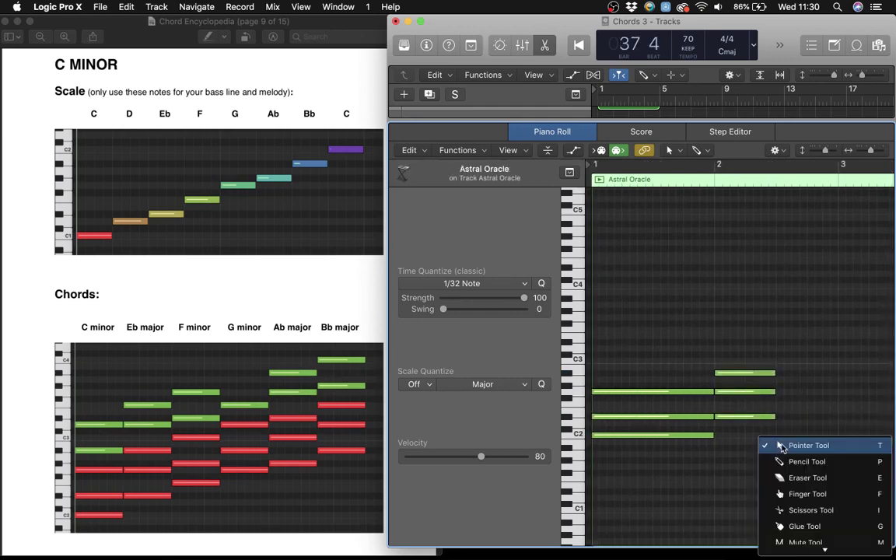
click(778, 462)
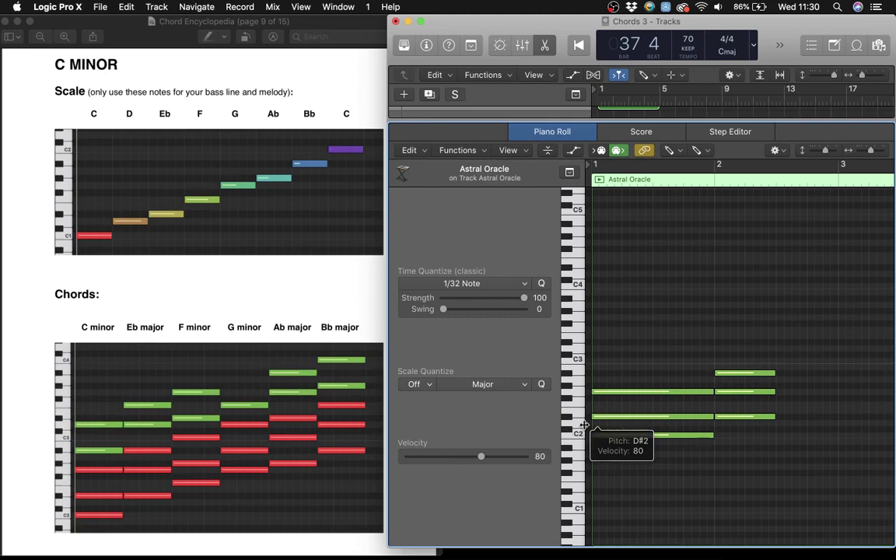
click(777, 403)
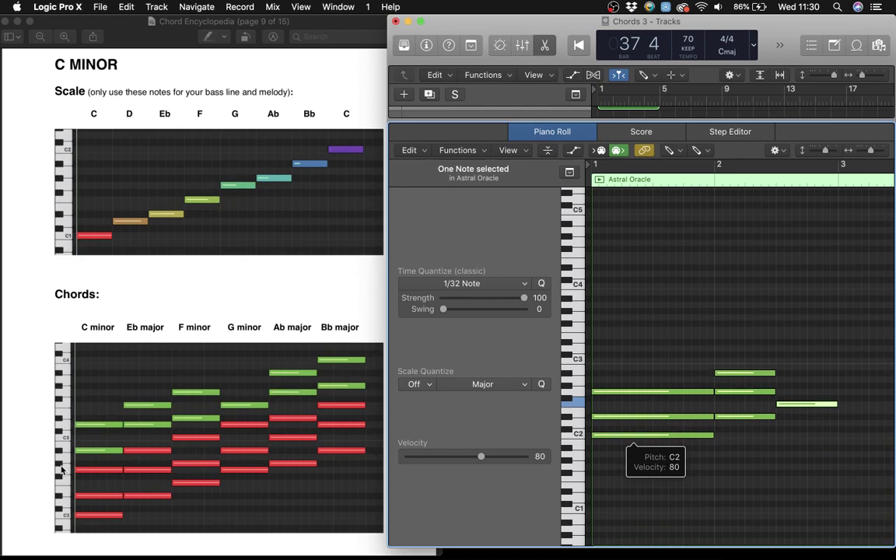
click(778, 386)
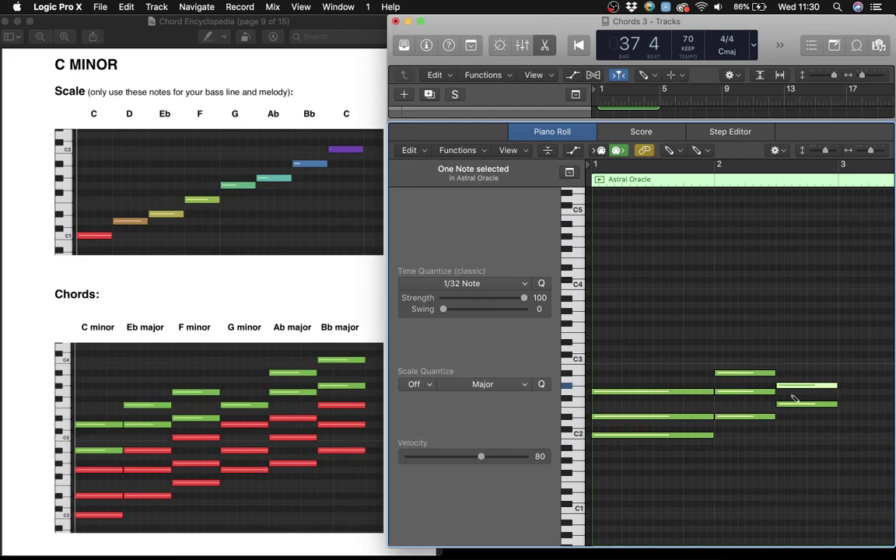
click(779, 360)
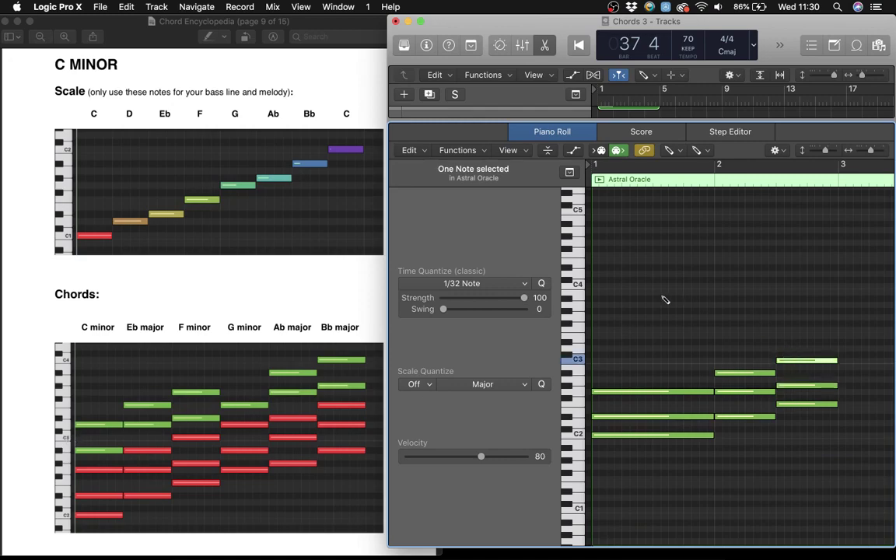
Play back the three chords, stop at the end of bar 2 and switch to the Pointer tool
key(space)
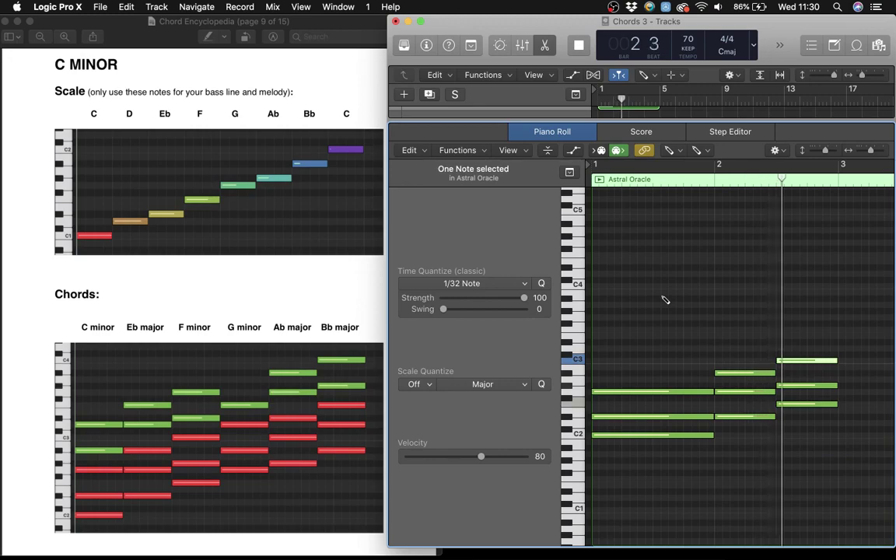
key(space)
key(t)
key(t)
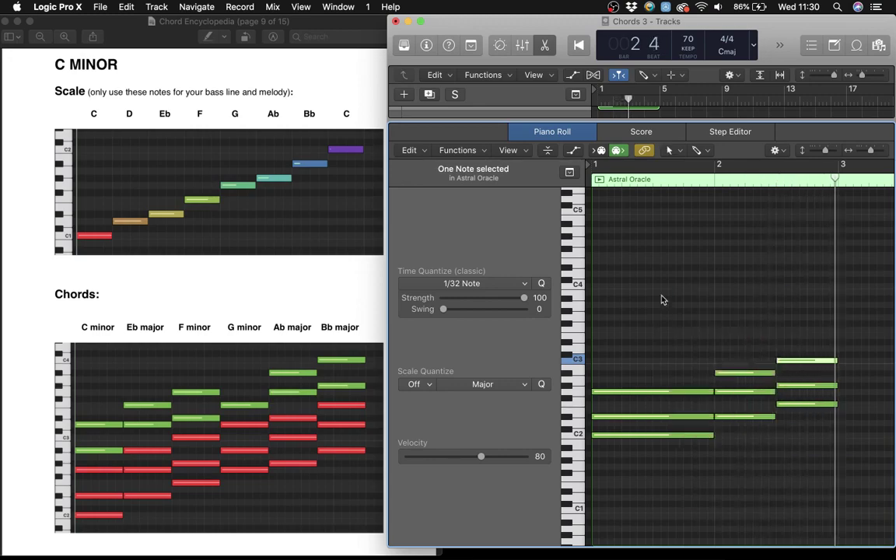
Widen the Logic Pro X window to the full screen again and show the inspector
drag(813, 21, 428, 8)
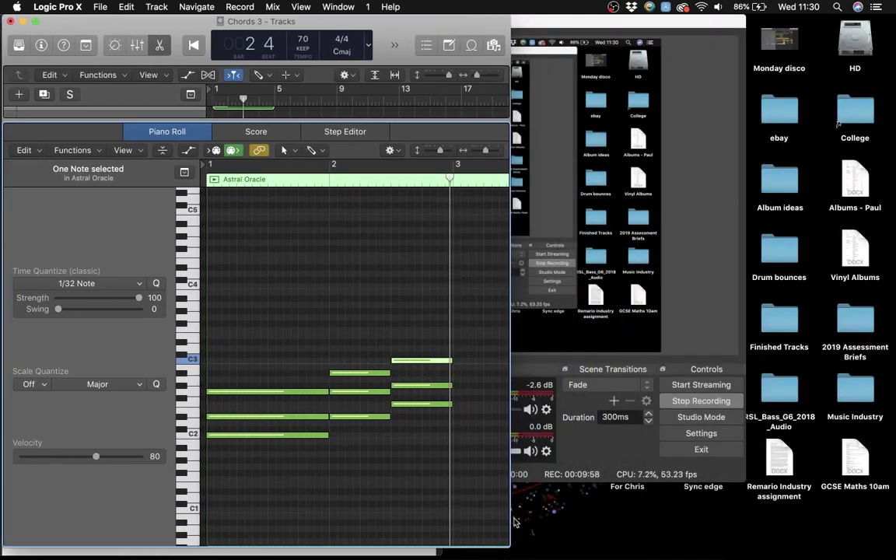
drag(511, 547, 893, 554)
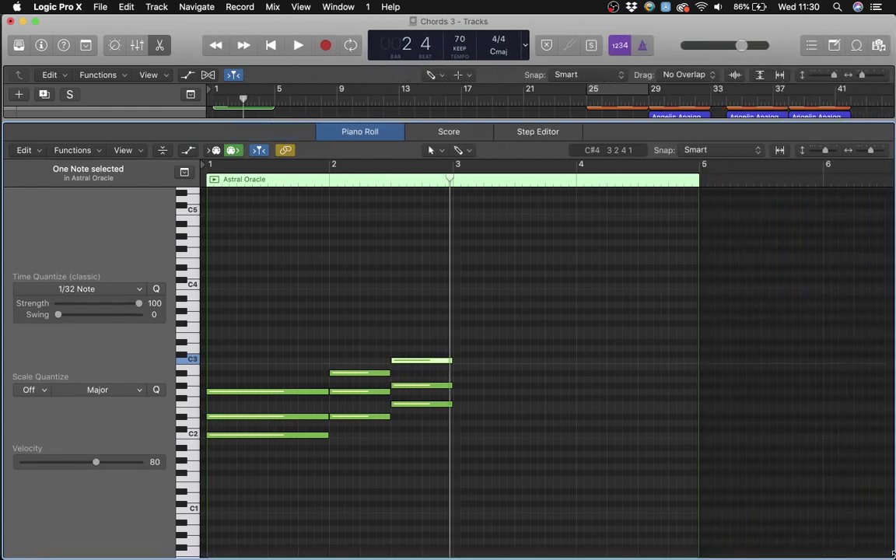
key(i)
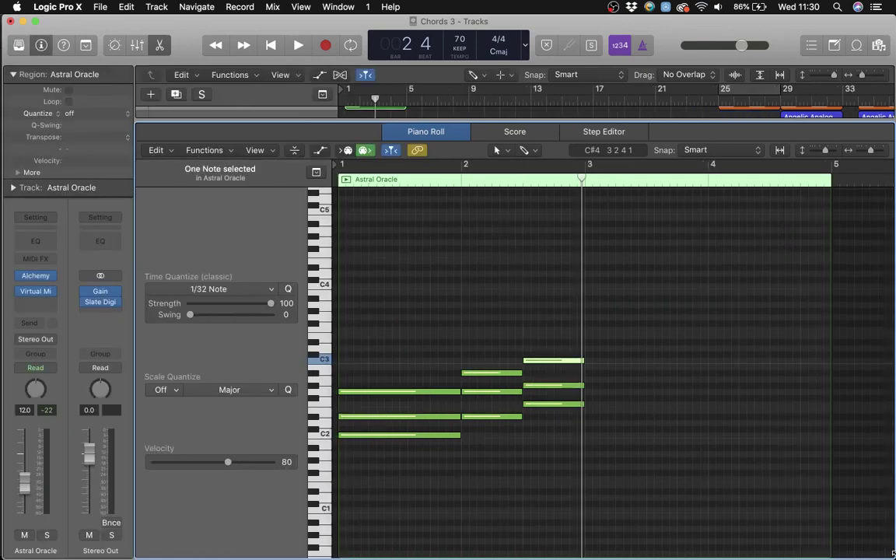
Play the chords from bar 1 and raise the Astral Oracle track's volume to -7.4 dB in the mixer
key(Return)
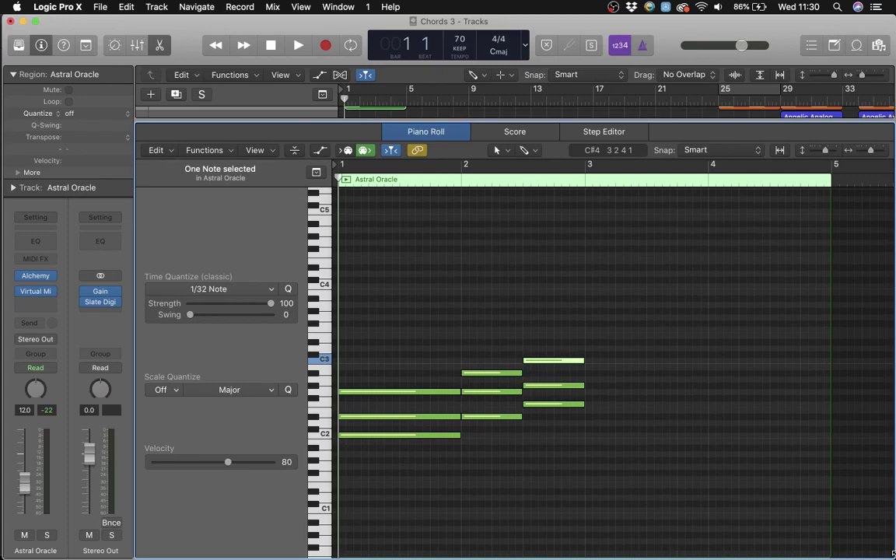
key(space)
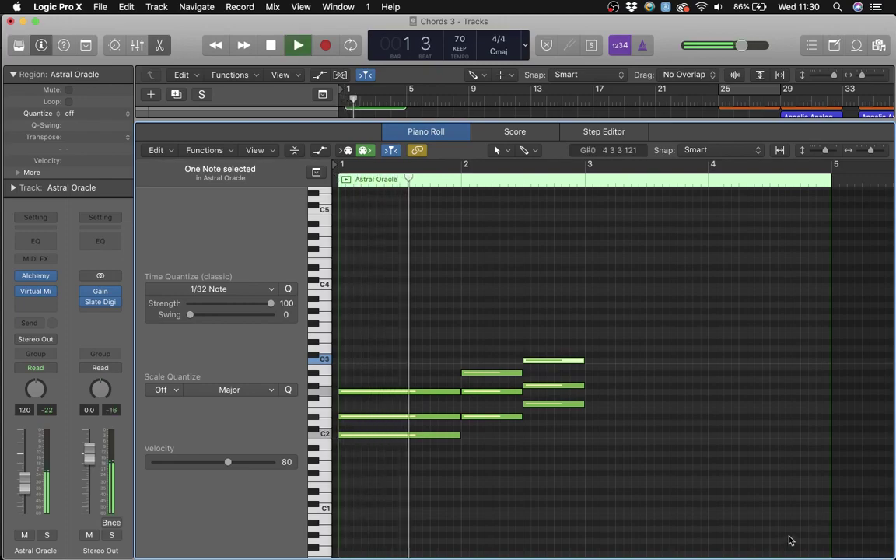
key(x)
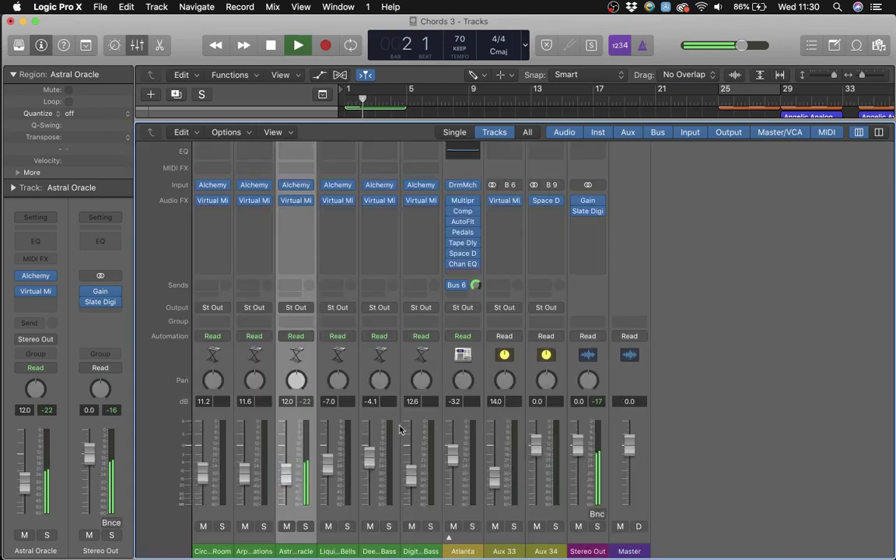
drag(286, 473, 284, 459)
key(x)
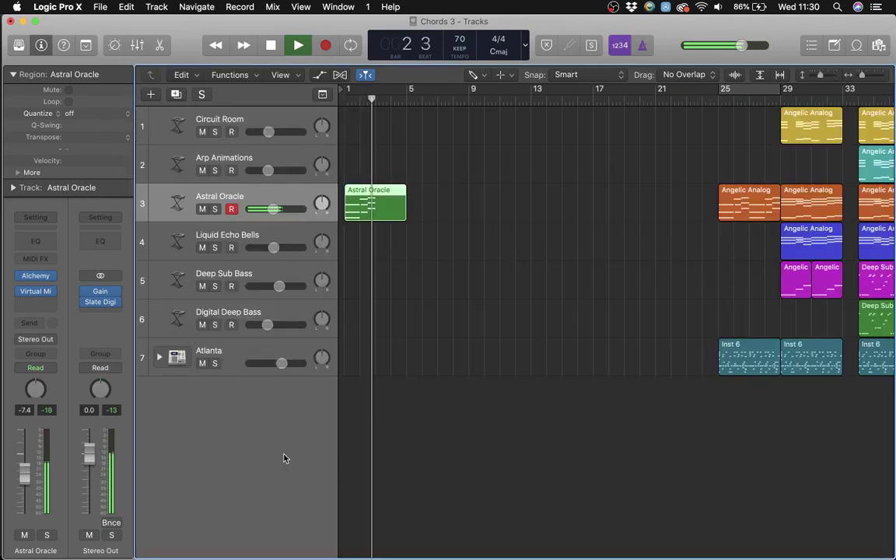
key(space)
Copy the Inst 6 drum region from bar 25 to bar 1 on the Atlanta track and play it with the chords
drag(751, 374, 380, 365)
key(space)
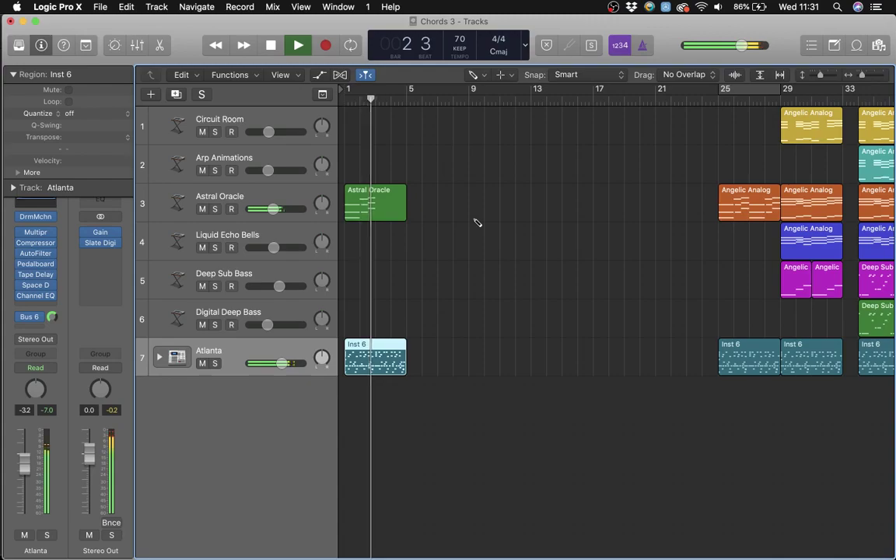
key(space)
Shorten the Astral Oracle chord region to two bars and place a copy of it at bar 3
mouse_move(403, 217)
mouse_down()
mouse_move(374, 214)
mouse_move(391, 212)
mouse_up()
key(t)
key(t)
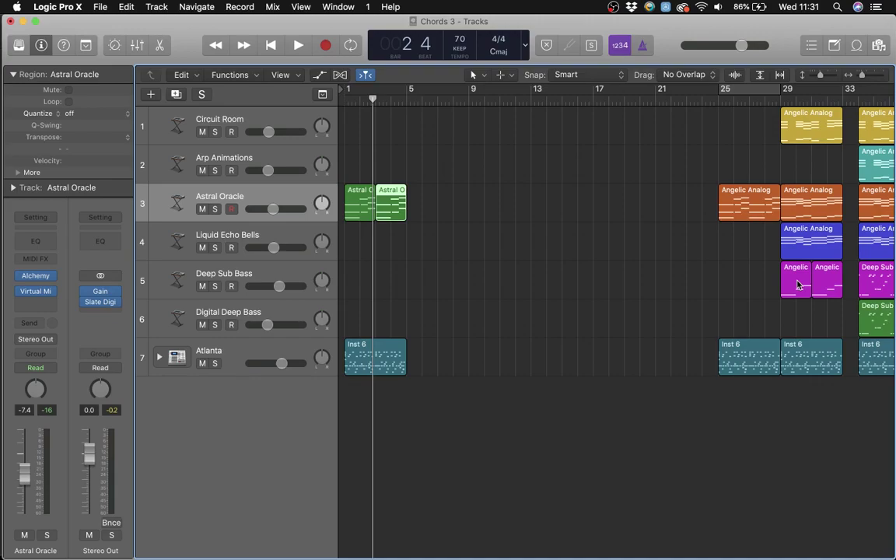
Copy the Deep Sub Bass region from bar 29 to bar 1 and audition its bass notes in the Piano Roll
drag(796, 285, 363, 275)
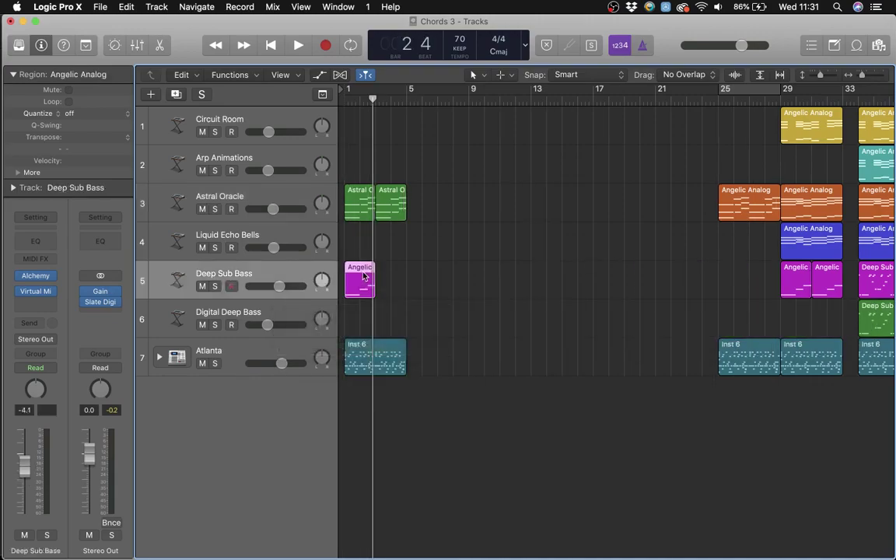
double_click(358, 272)
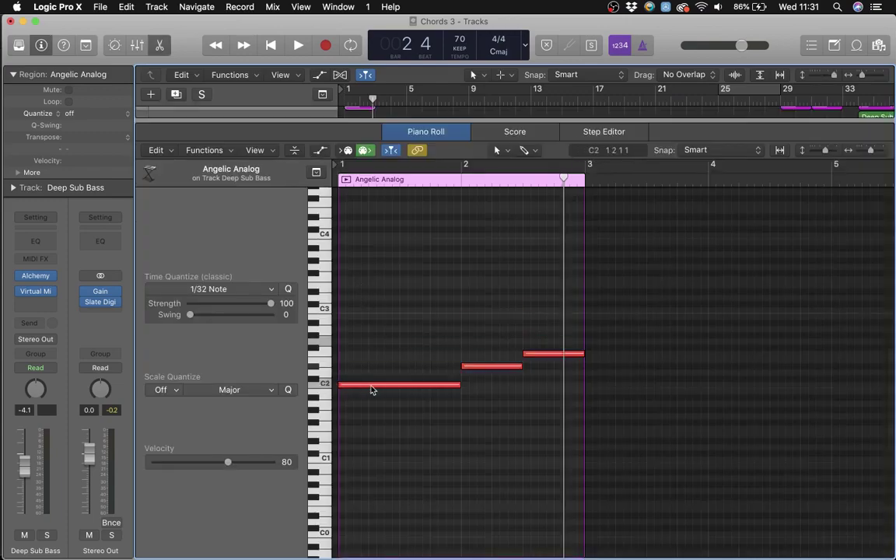
click(371, 384)
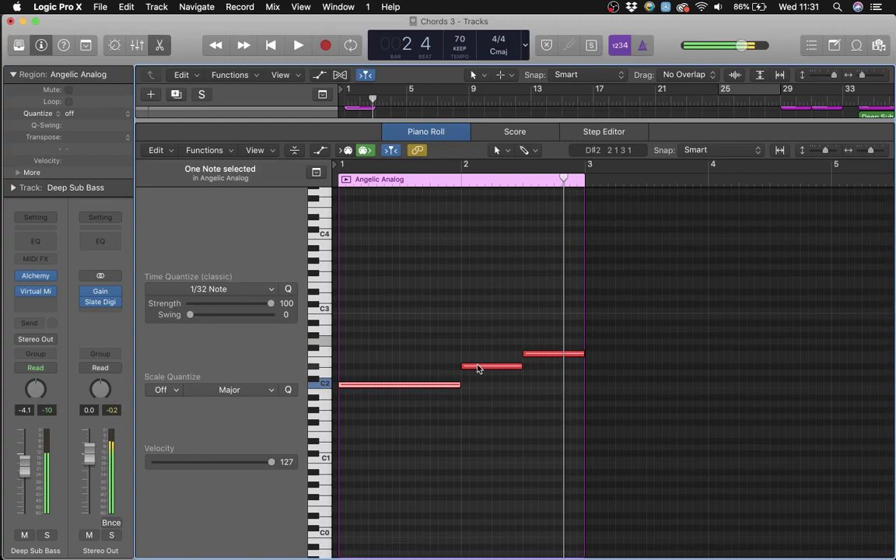
click(540, 355)
click(544, 357)
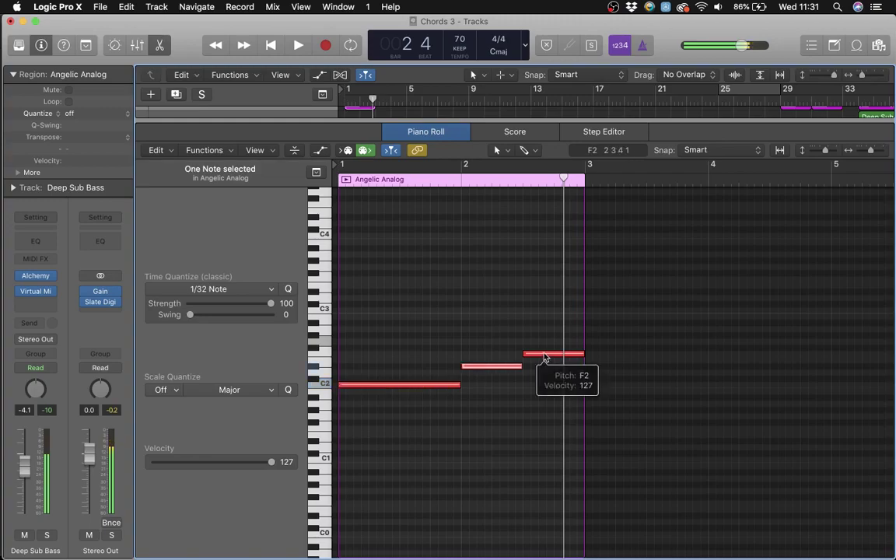
click(429, 132)
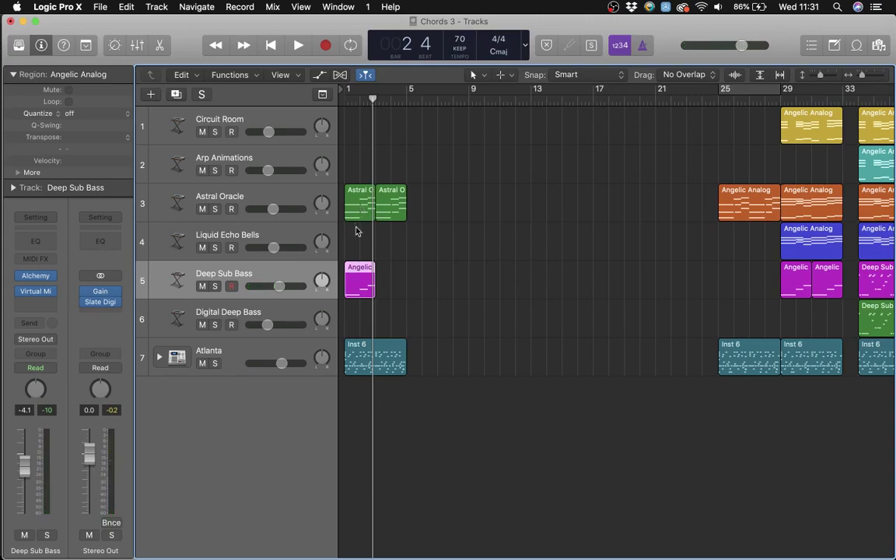
Duplicate the two-bar Deep Sub Bass region at bar 3 and return the playhead to bar 1
drag(356, 278, 386, 280)
key(Return)
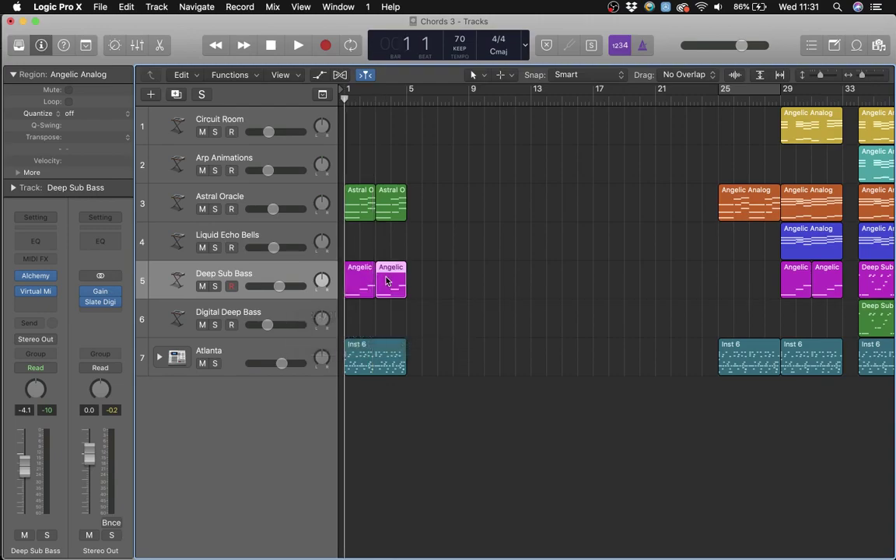
Play the four bars of chords, drums and bass, lowering the Deep Sub Bass track volume to -5.7 dB
key(space)
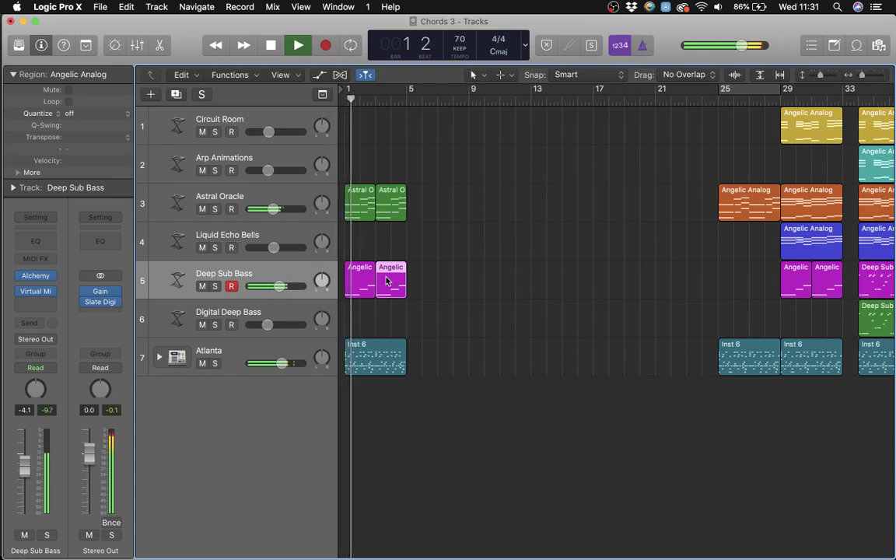
drag(282, 286, 277, 286)
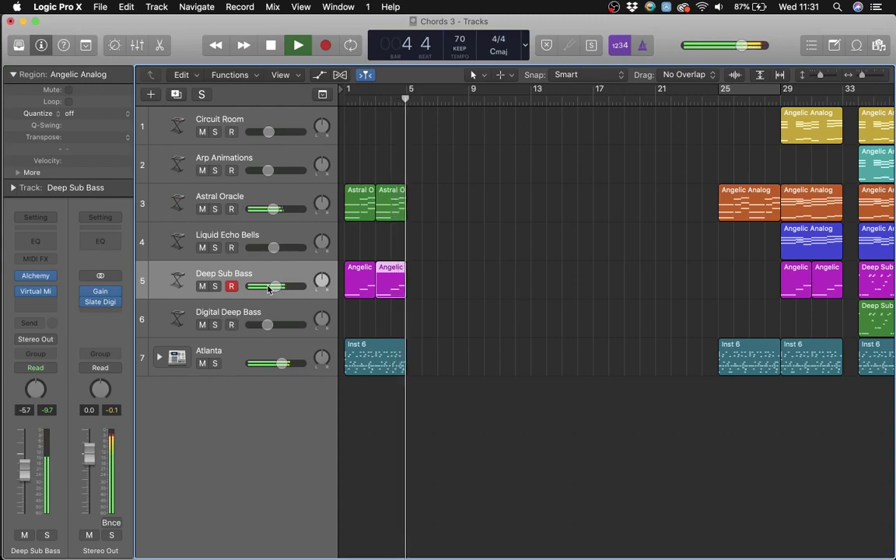
key(space)
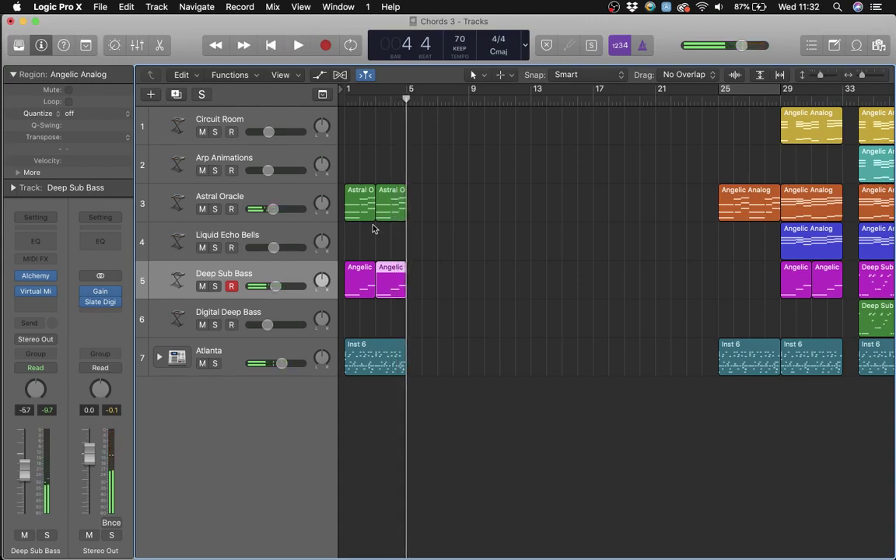
Move the second Astral Oracle region to bar 5, cycle bars 5 to 7 and open the region's notes in the Piano Roll
drag(396, 209, 430, 194)
drag(414, 92, 436, 92)
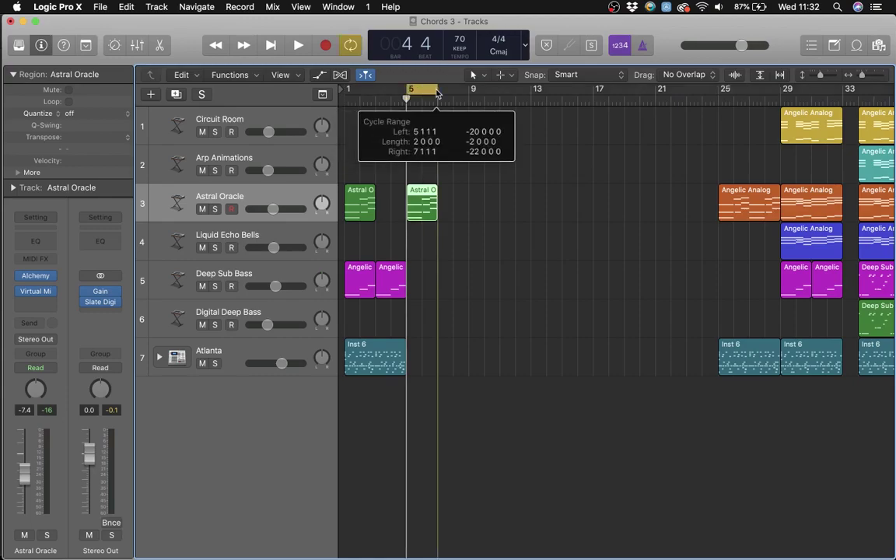
double_click(420, 210)
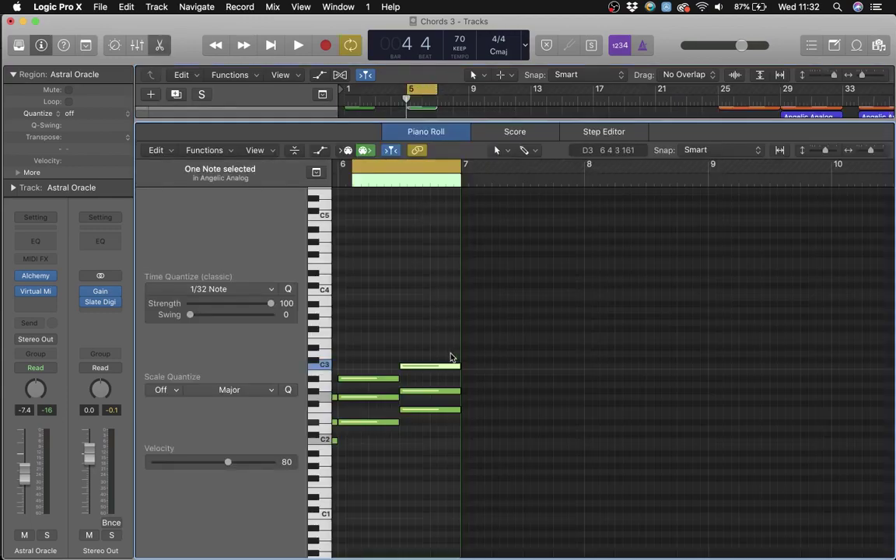
scroll(451, 359, left, 5)
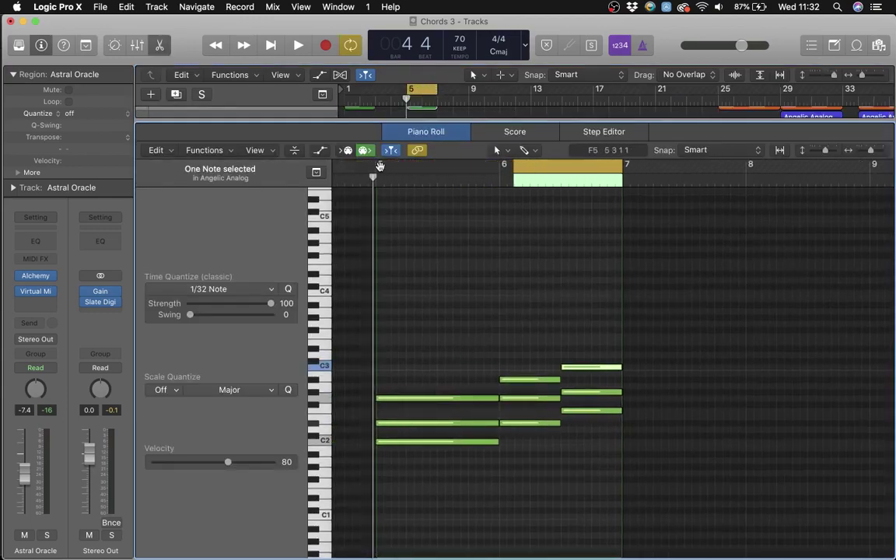
drag(380, 167, 302, 180)
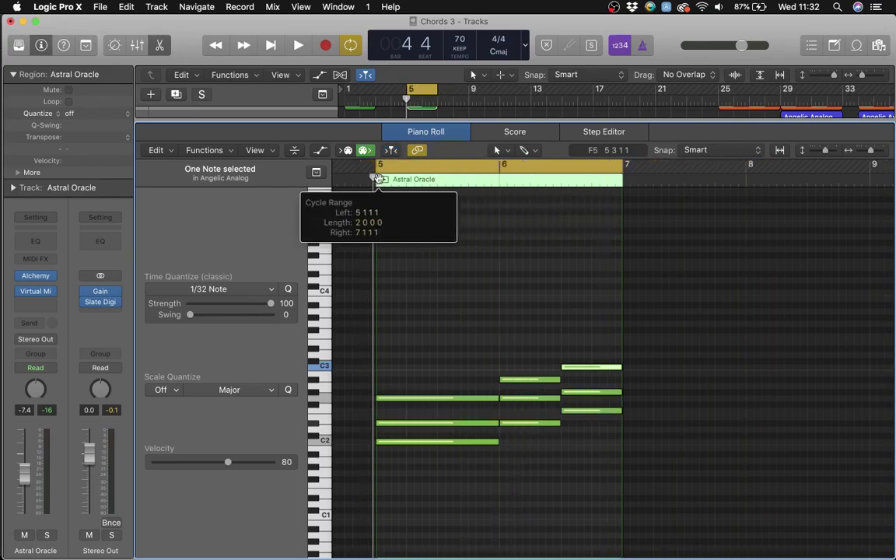
drag(879, 154, 882, 153)
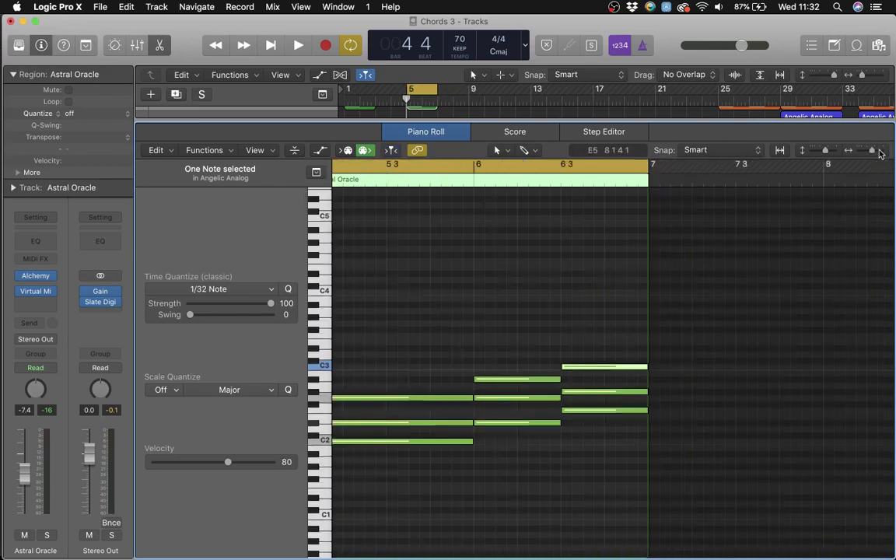
scroll(708, 368, left, 3)
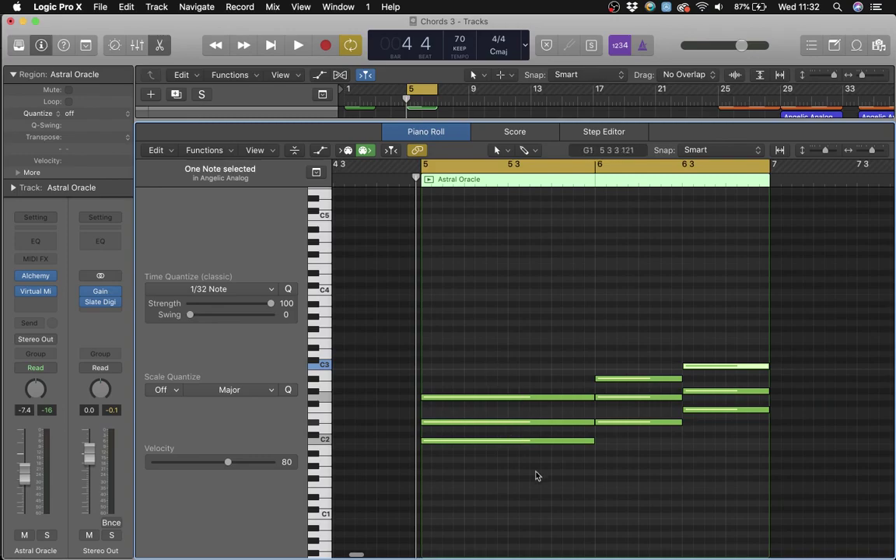
Shorten the C minor chord to half a bar, extend the E-flat chord's start back to 5 3, and play the changed rhythm
drag(577, 485, 558, 365)
drag(590, 398, 507, 397)
drag(652, 469, 508, 387)
key(space)
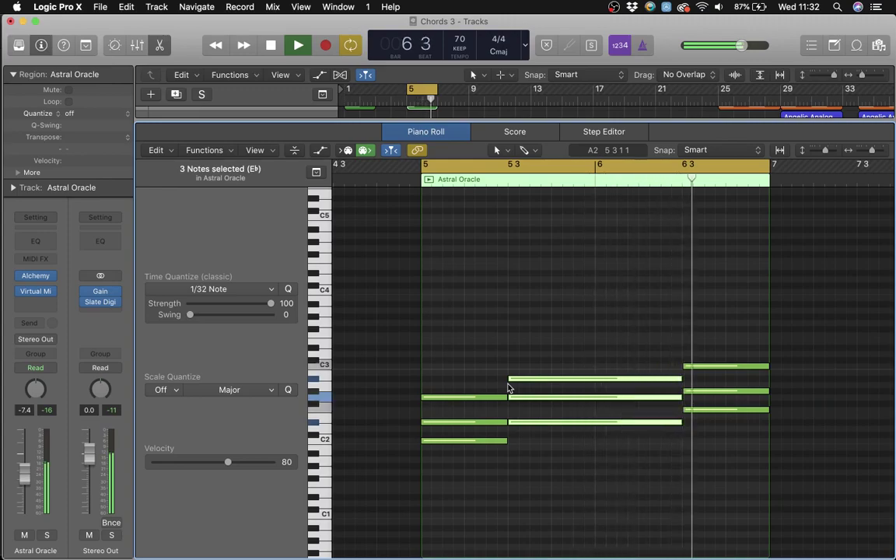
key(space)
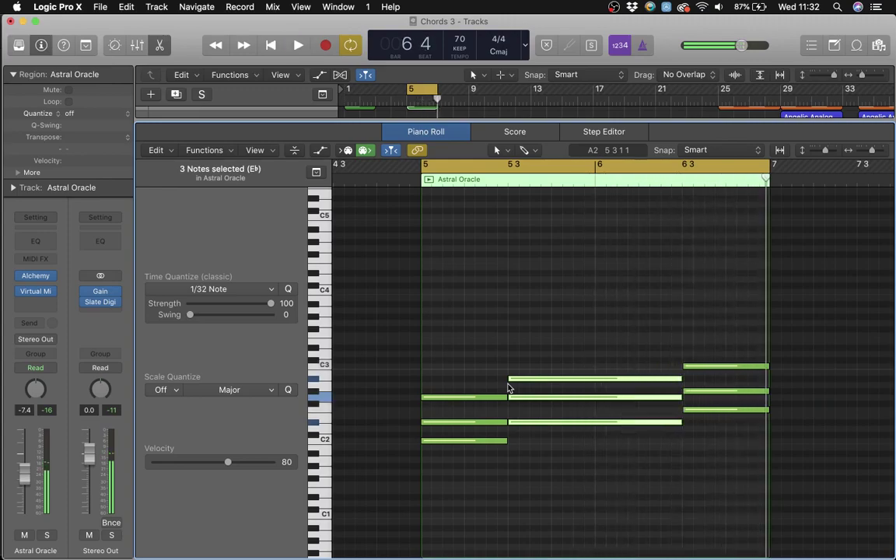
Restore the E-flat chord's start to bar 6 and lengthen the C minor chord to a full bar
drag(510, 376, 592, 390)
drag(524, 459, 593, 397)
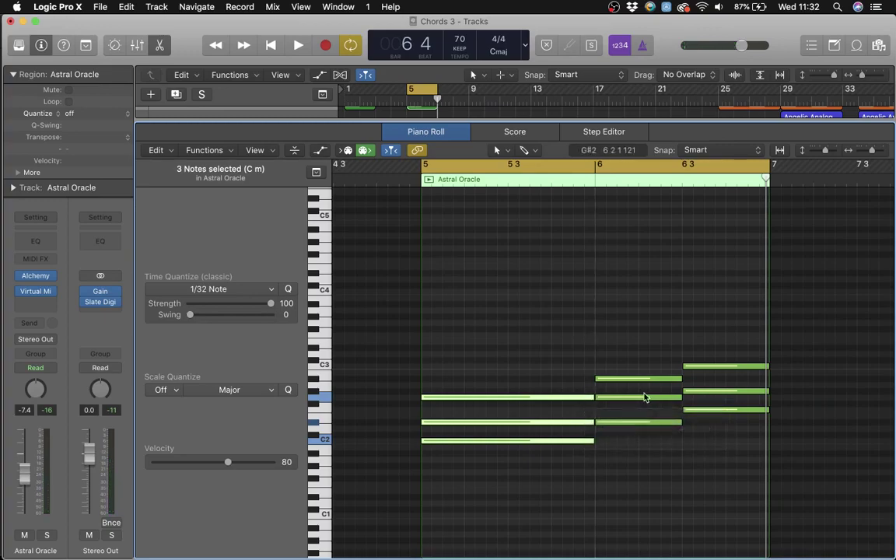
click(609, 325)
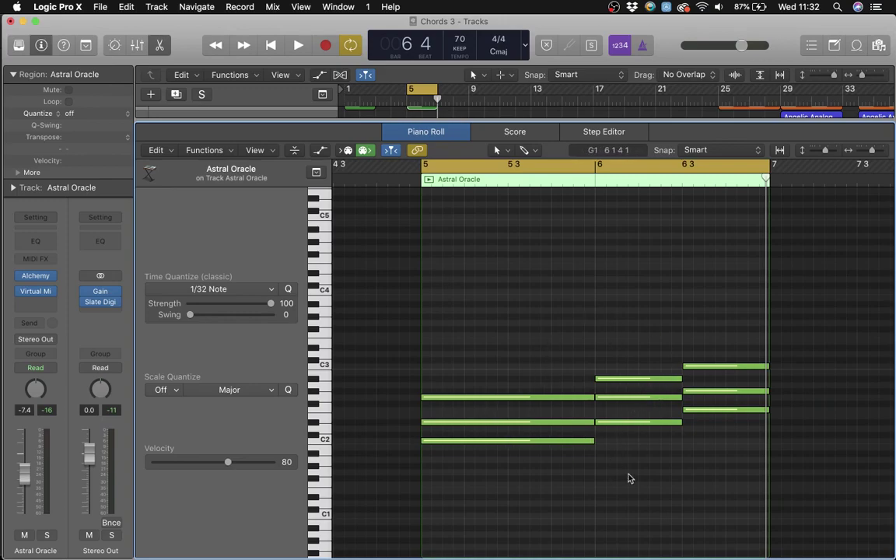
Try the middle note of the bar 6 chord at G#2, play the progression, and return the note to G2
drag(639, 401, 640, 392)
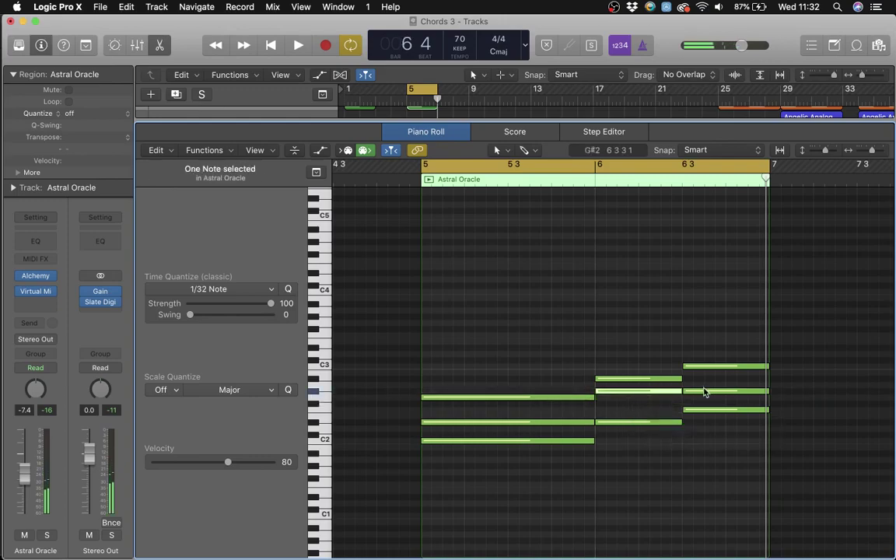
click(644, 337)
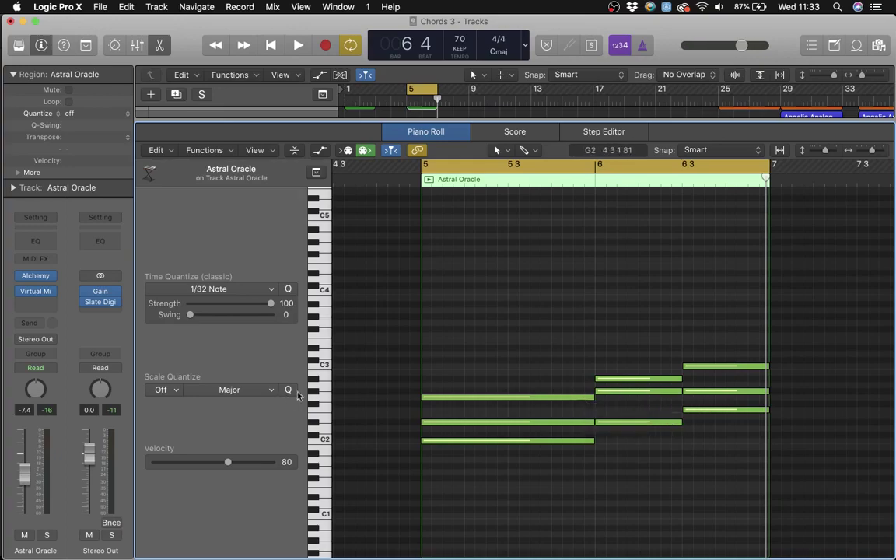
key(space)
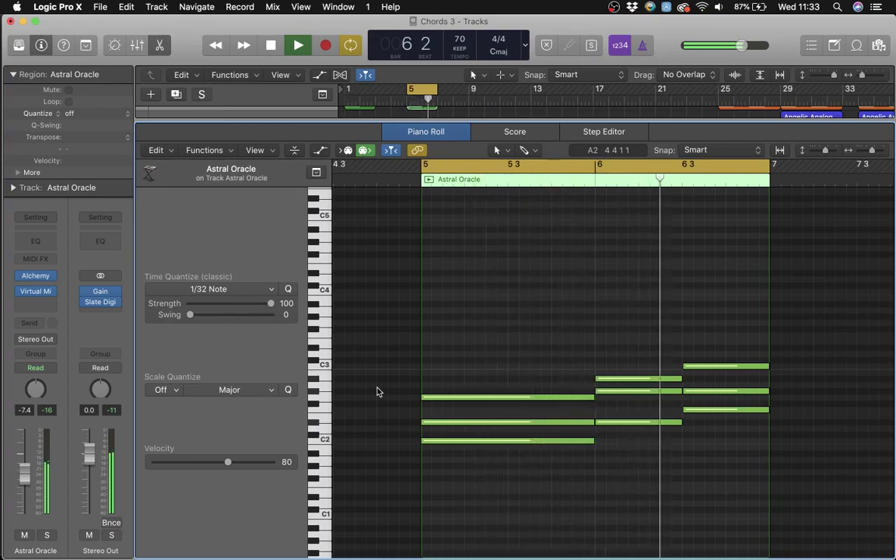
key(space)
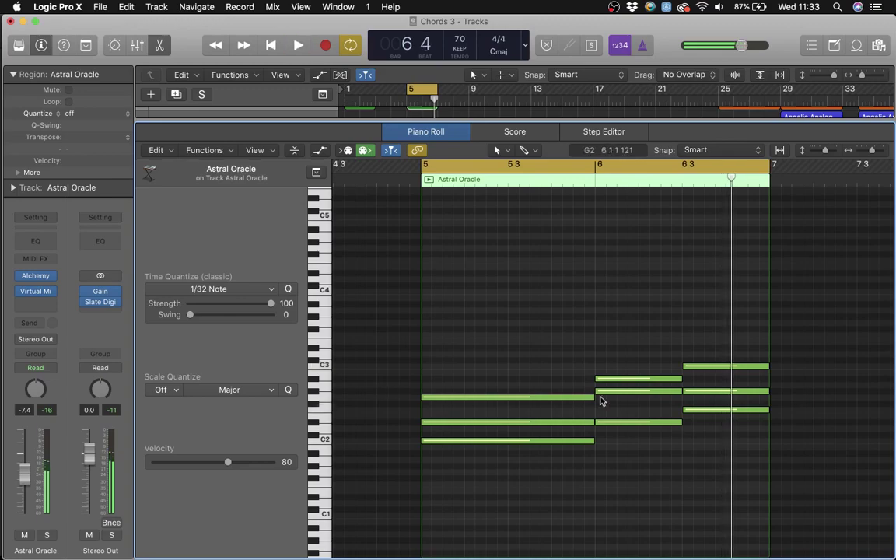
drag(626, 392, 626, 398)
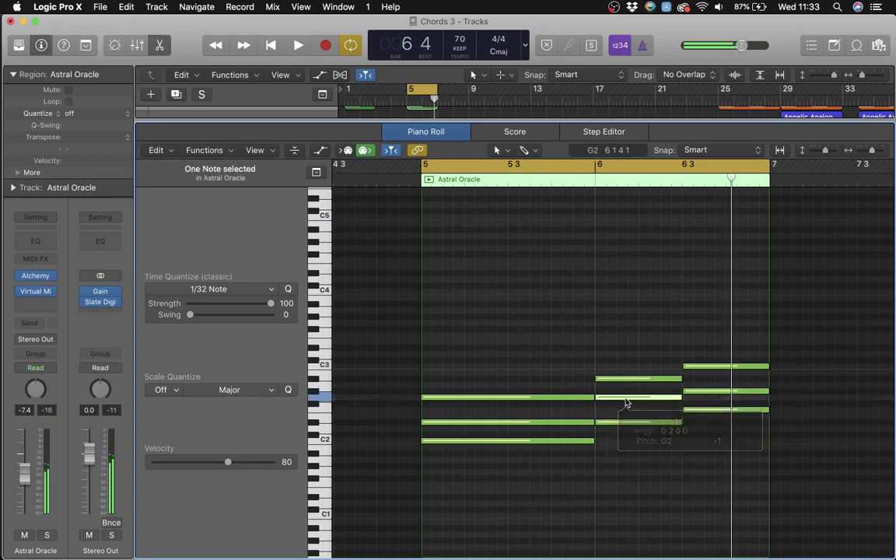
Try the middle note of the last chord at A2, play the progression, and return the note to G#2
drag(712, 397, 713, 390)
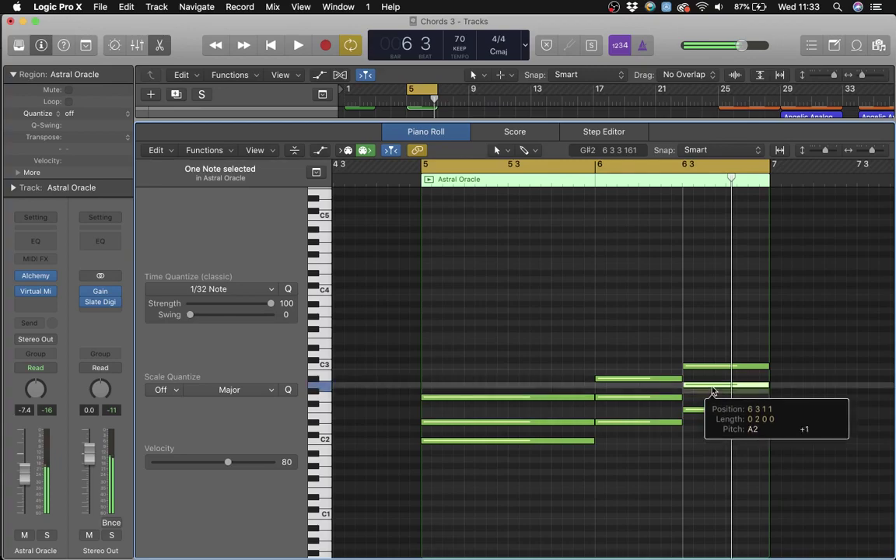
key(space)
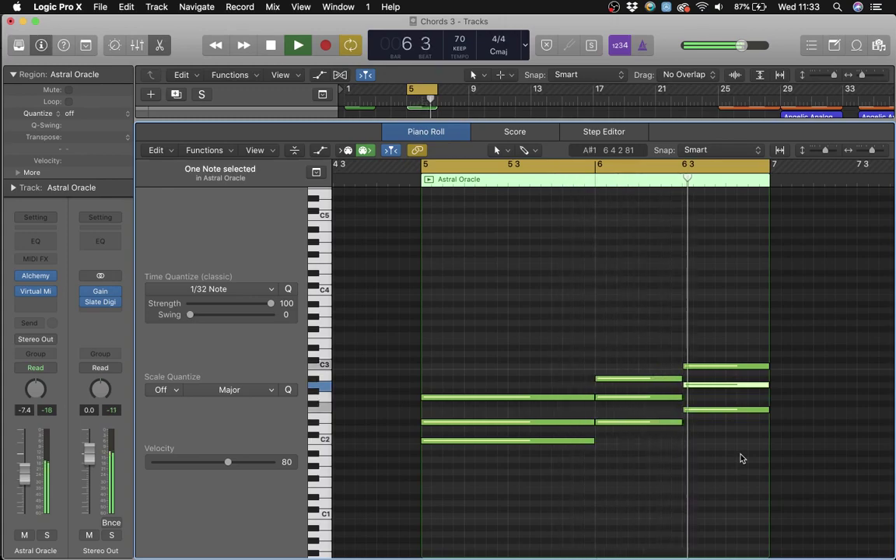
key(space)
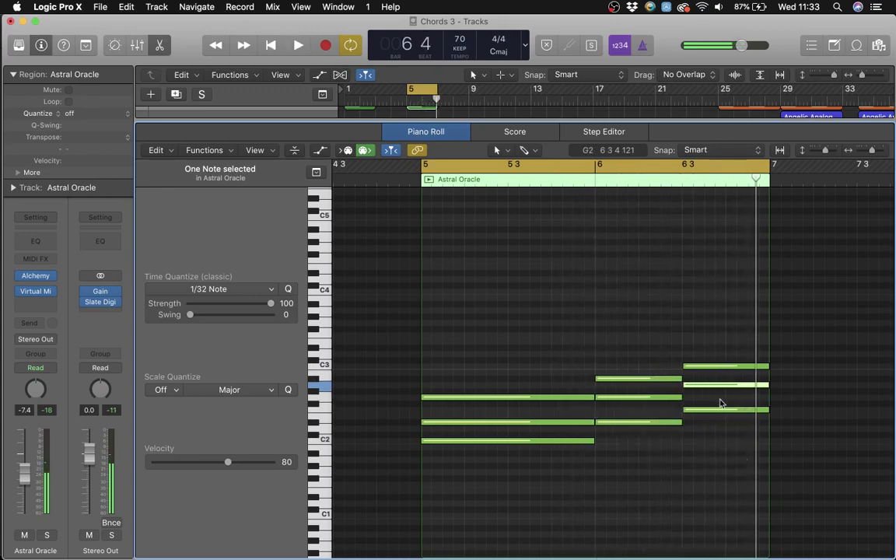
click(708, 342)
drag(706, 387, 708, 392)
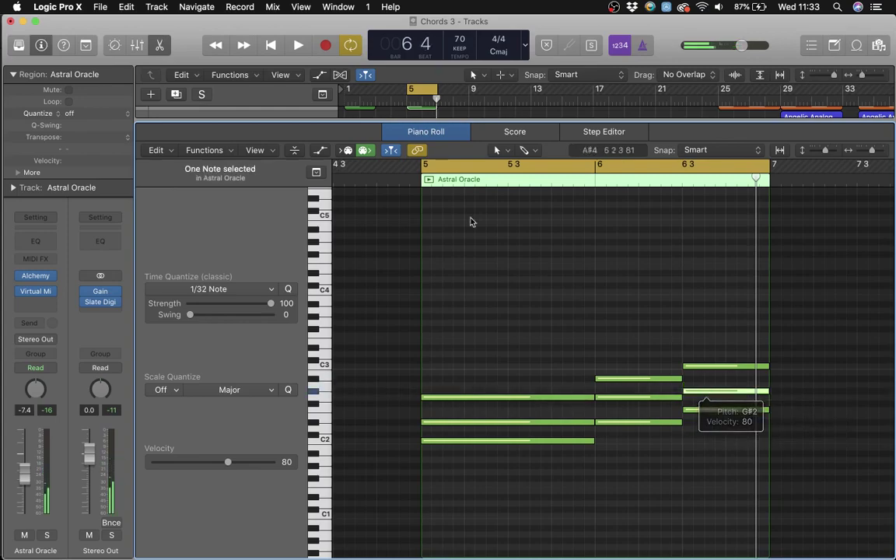
Close the Piano Roll, move the Astral Oracle region from bar 5 back to bar 3, and turn off the cycle range
click(425, 133)
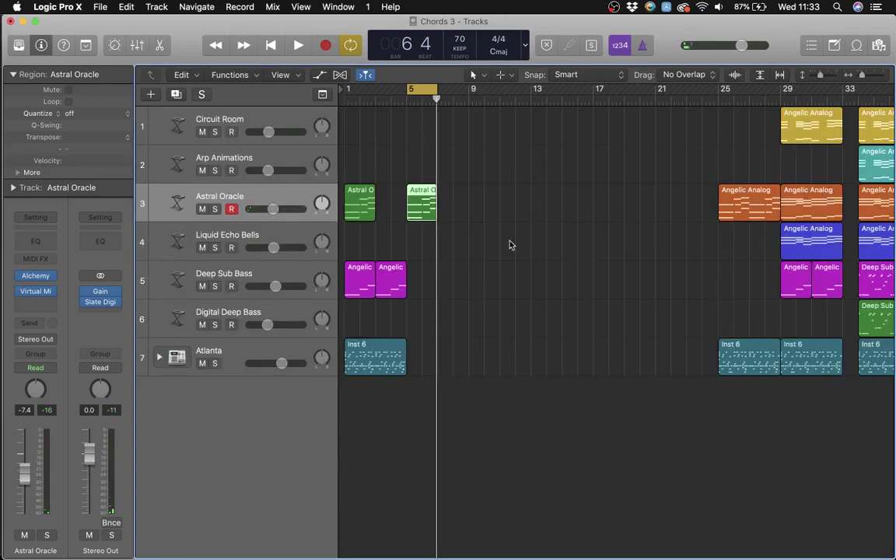
drag(426, 208, 395, 208)
click(428, 92)
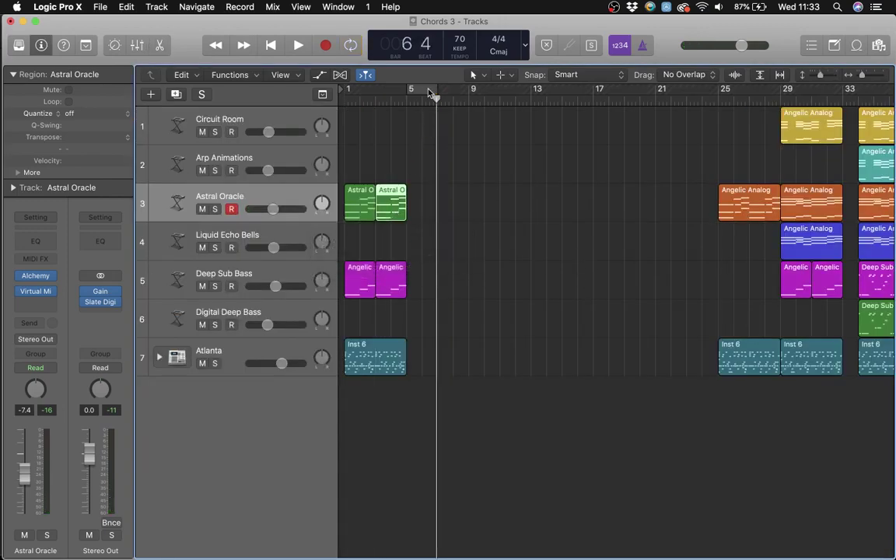
click(416, 204)
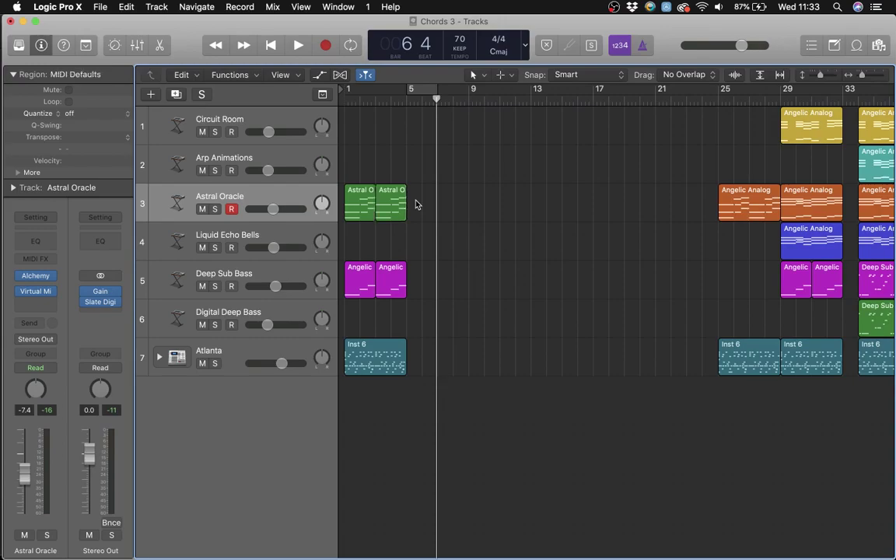